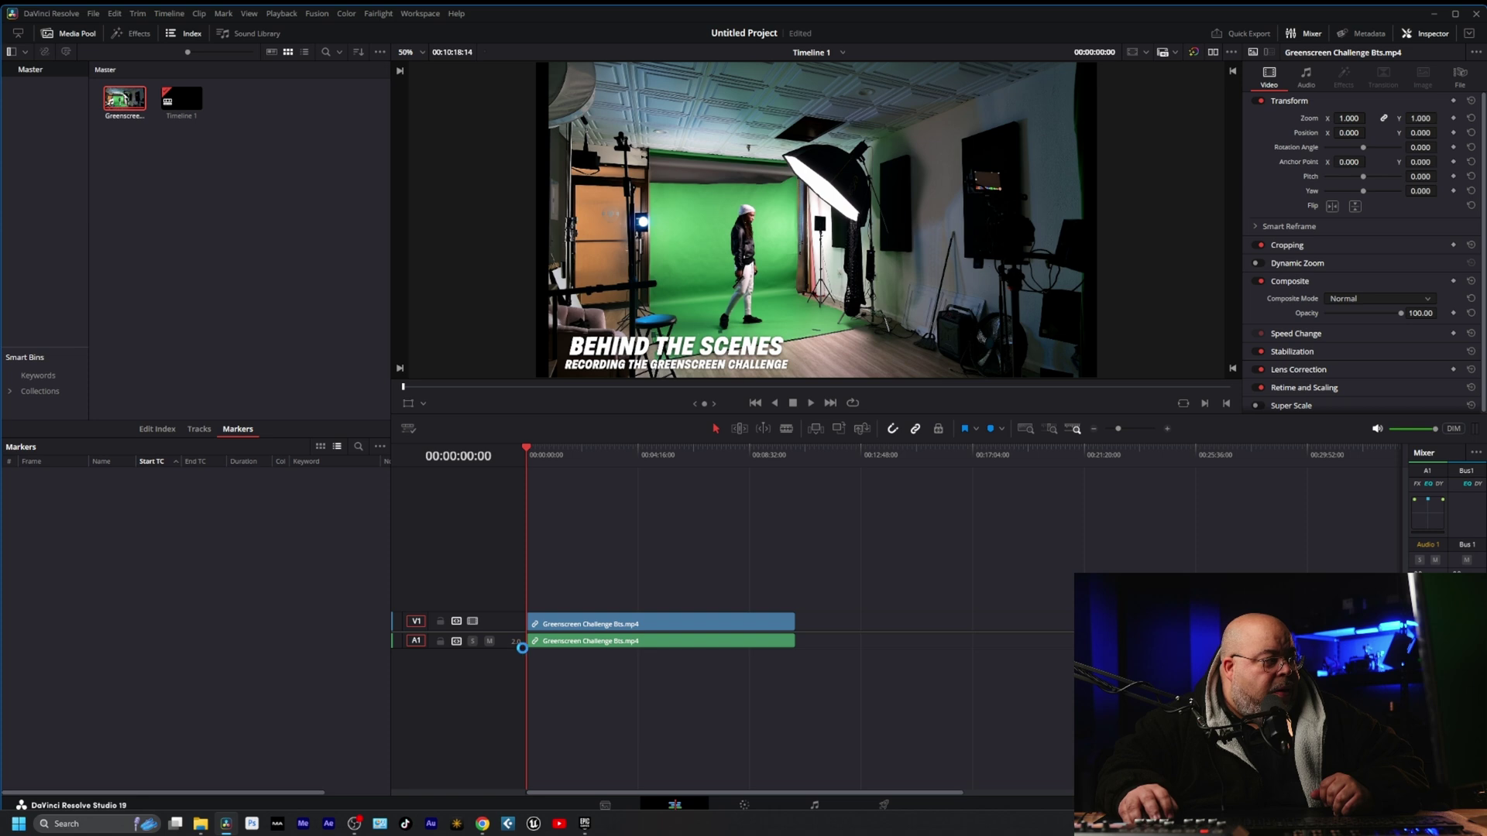
# Increase the height of the Audio 1 and Video 1 tracks and lower the Greenscreen clip's audio volume all the way
pyautogui.moveTo(502, 649); pyautogui.dragTo(496, 678)
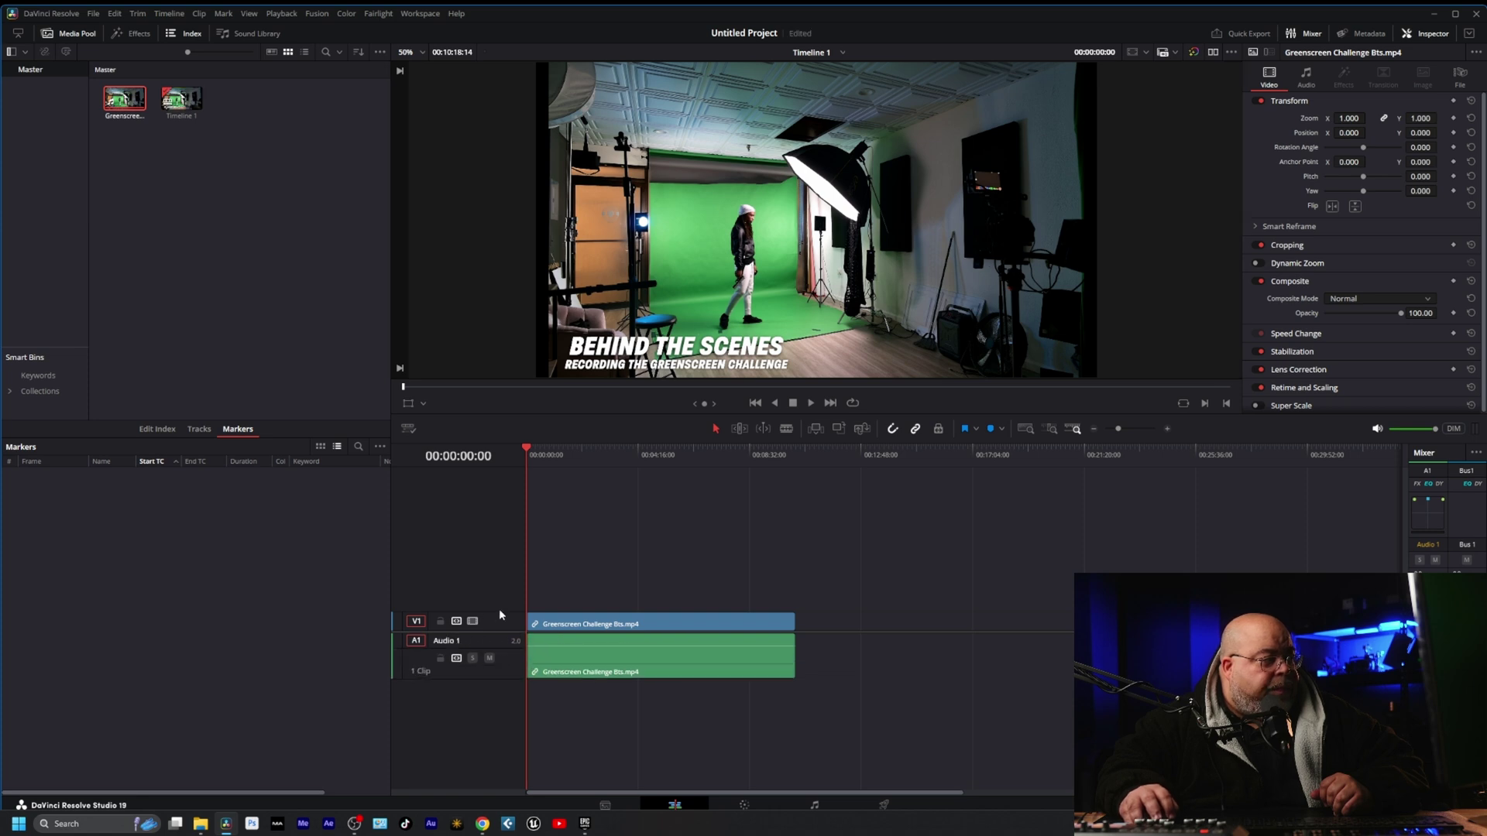
pyautogui.moveTo(500, 613); pyautogui.dragTo(501, 577)
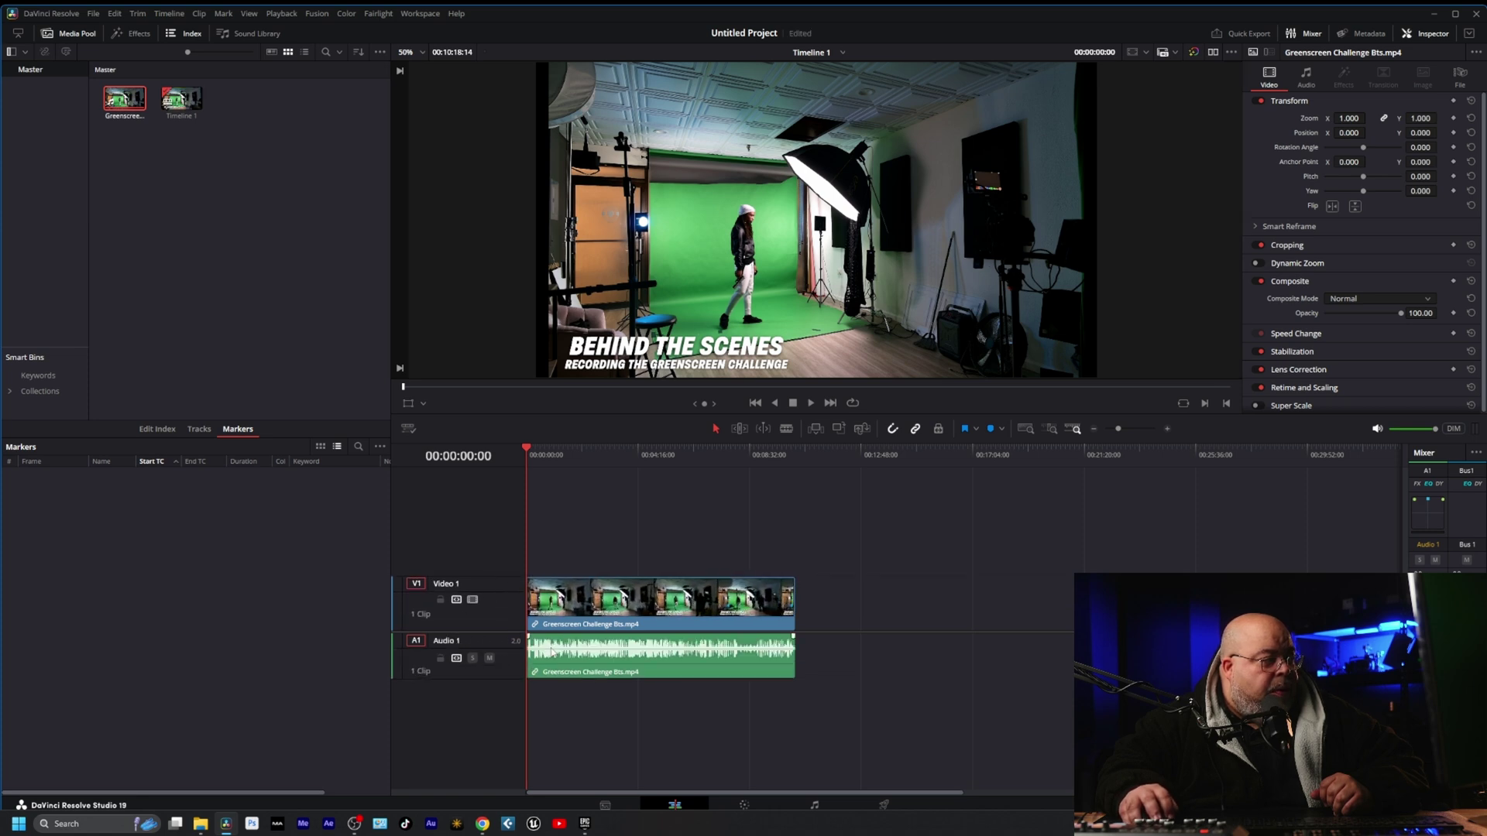
pyautogui.moveTo(551, 649); pyautogui.dragTo(552, 703)
pyautogui.moveTo(540, 459); pyautogui.dragTo(501, 469)
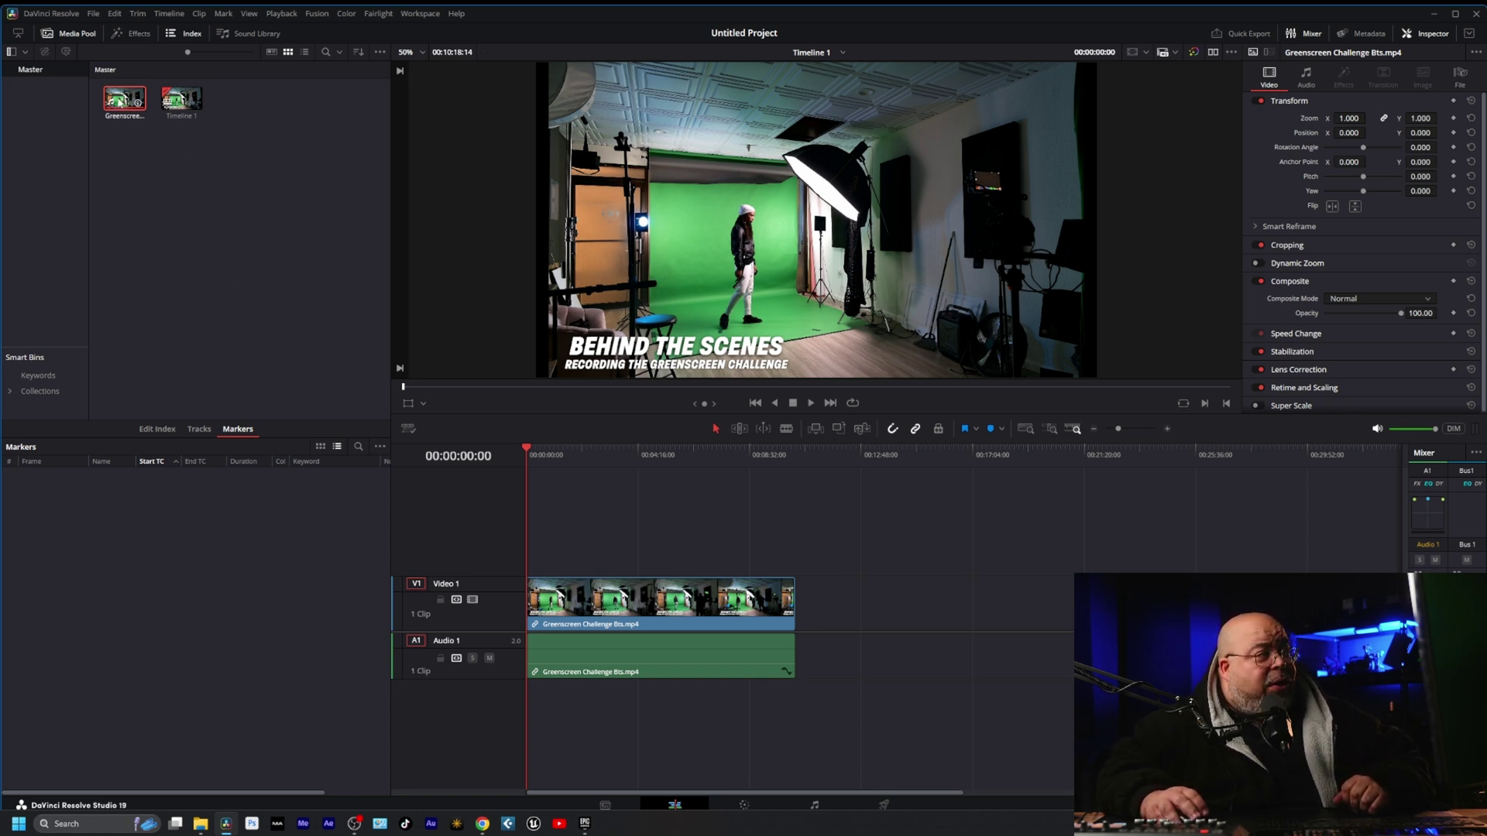
# Check in the system preferences which Internet Accounts, such as YouTube, are signed in
pyautogui.click(48, 15)
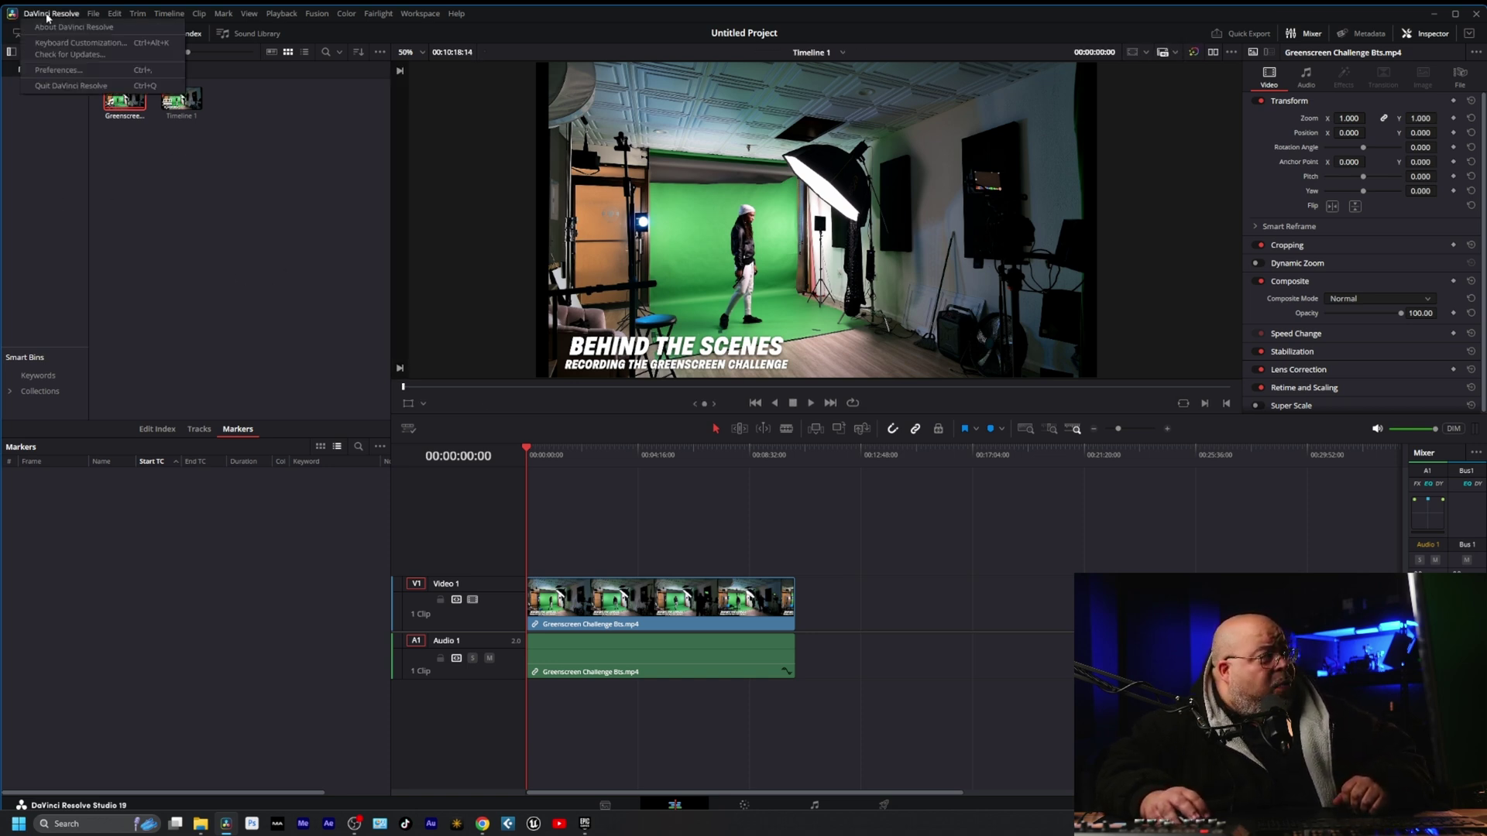
pyautogui.click(57, 70)
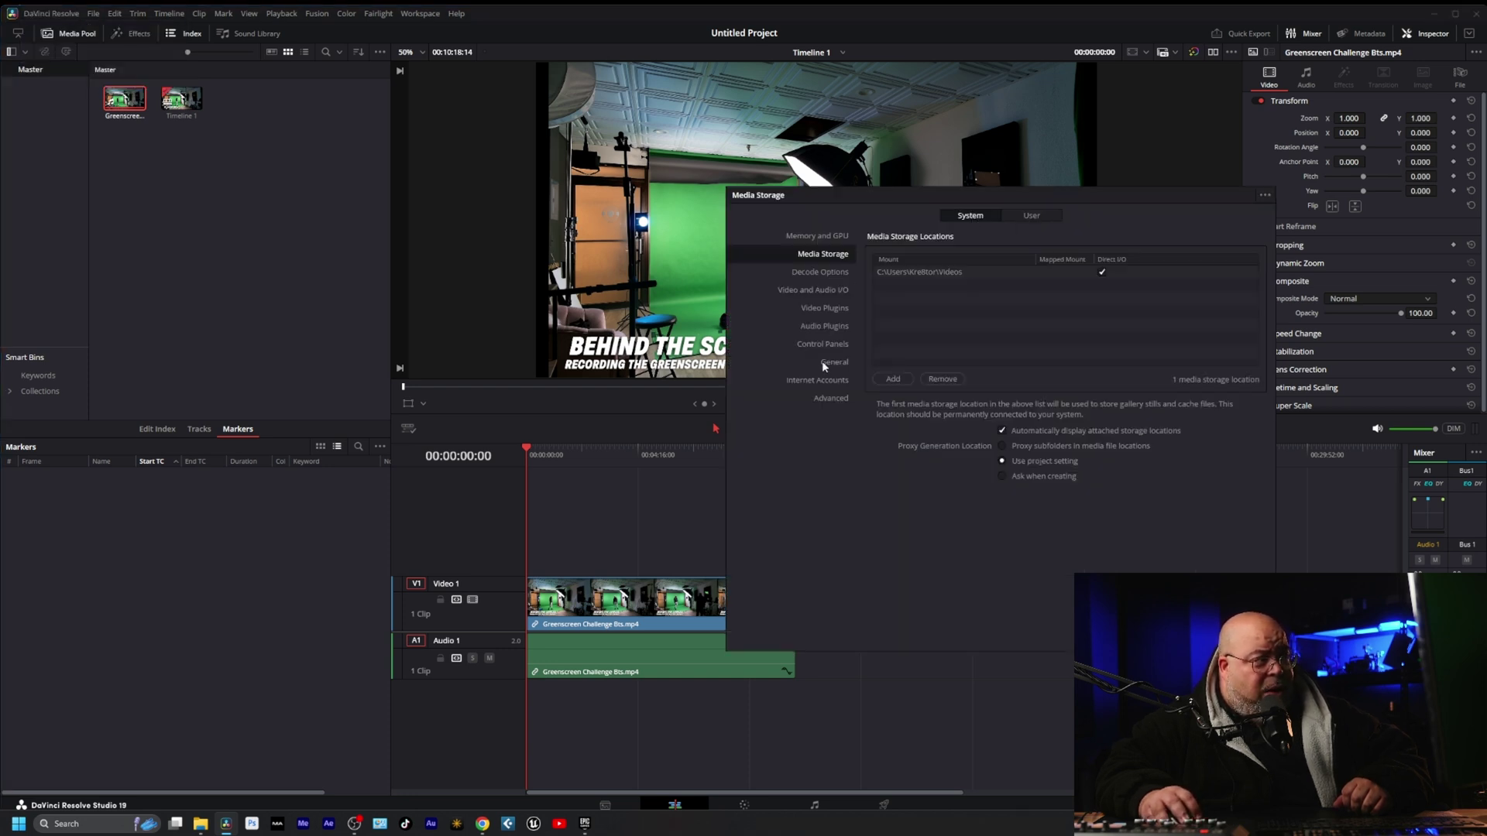
pyautogui.click(813, 381)
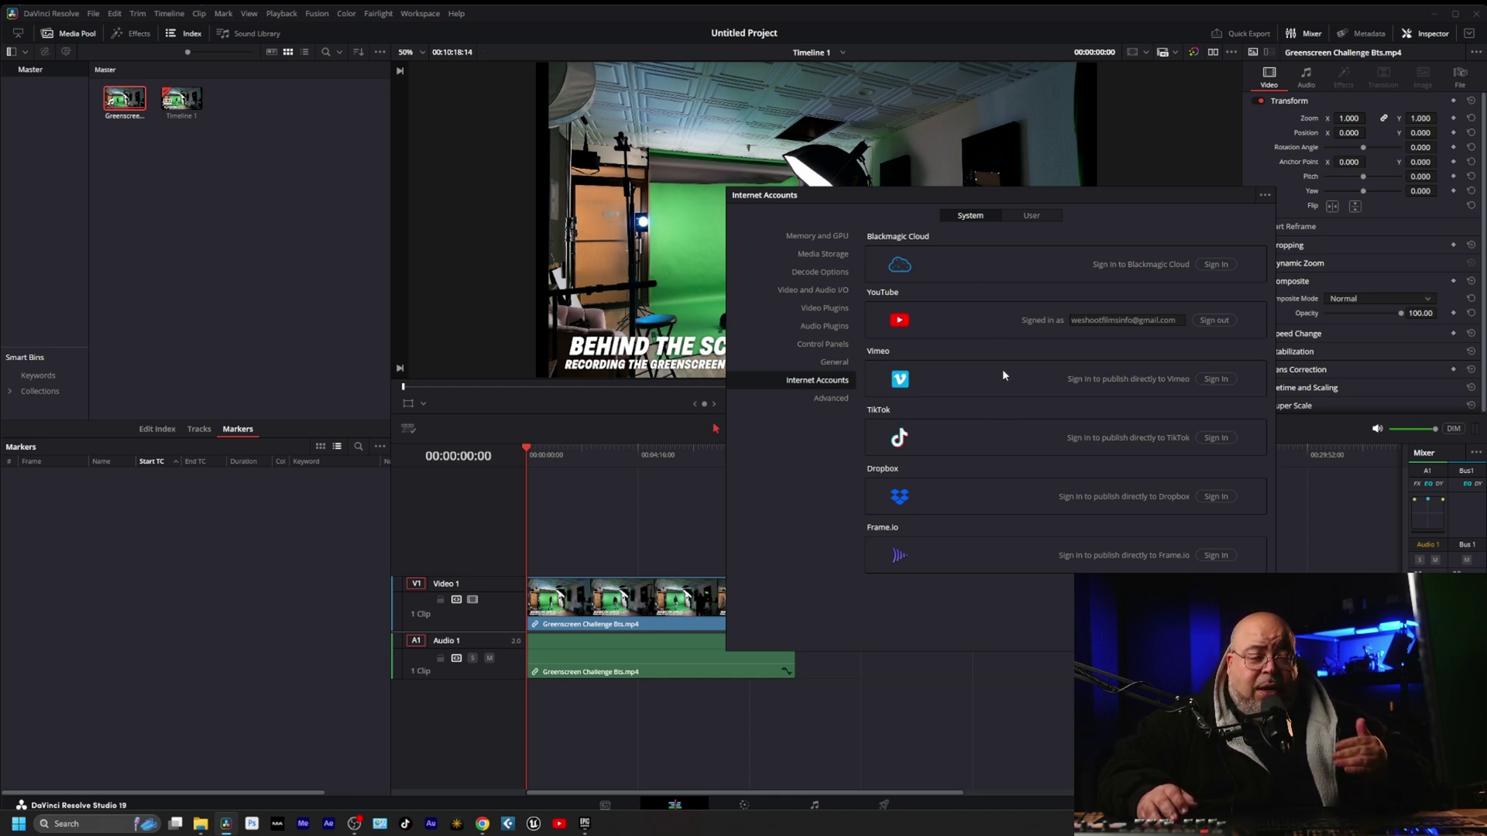
# Set the start timecode for new timelines to 00:00:00:00 in the user Editing preferences and save
pyautogui.click(1031, 216)
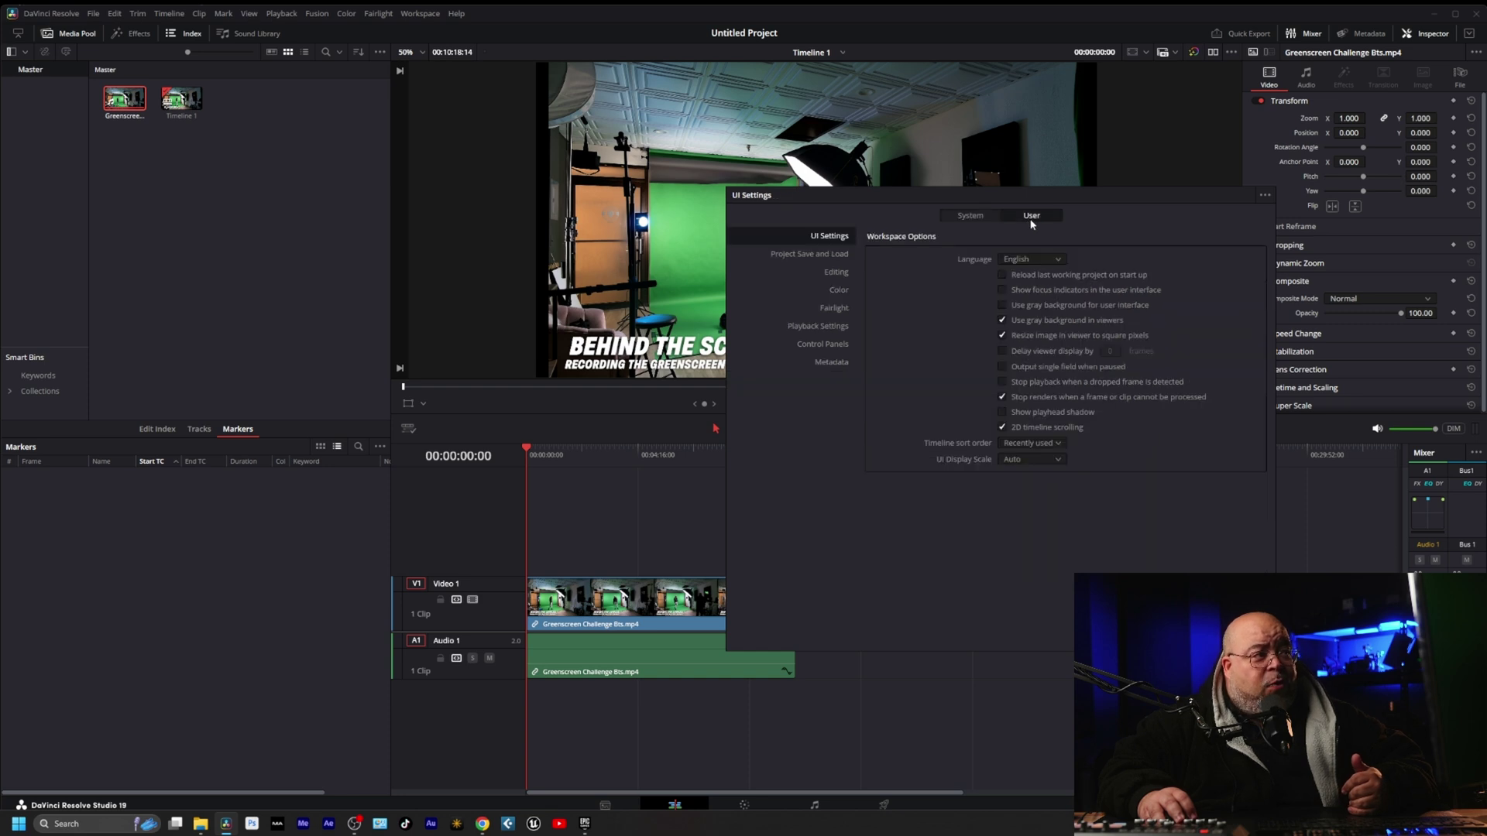
pyautogui.click(835, 275)
pyautogui.click(1006, 260)
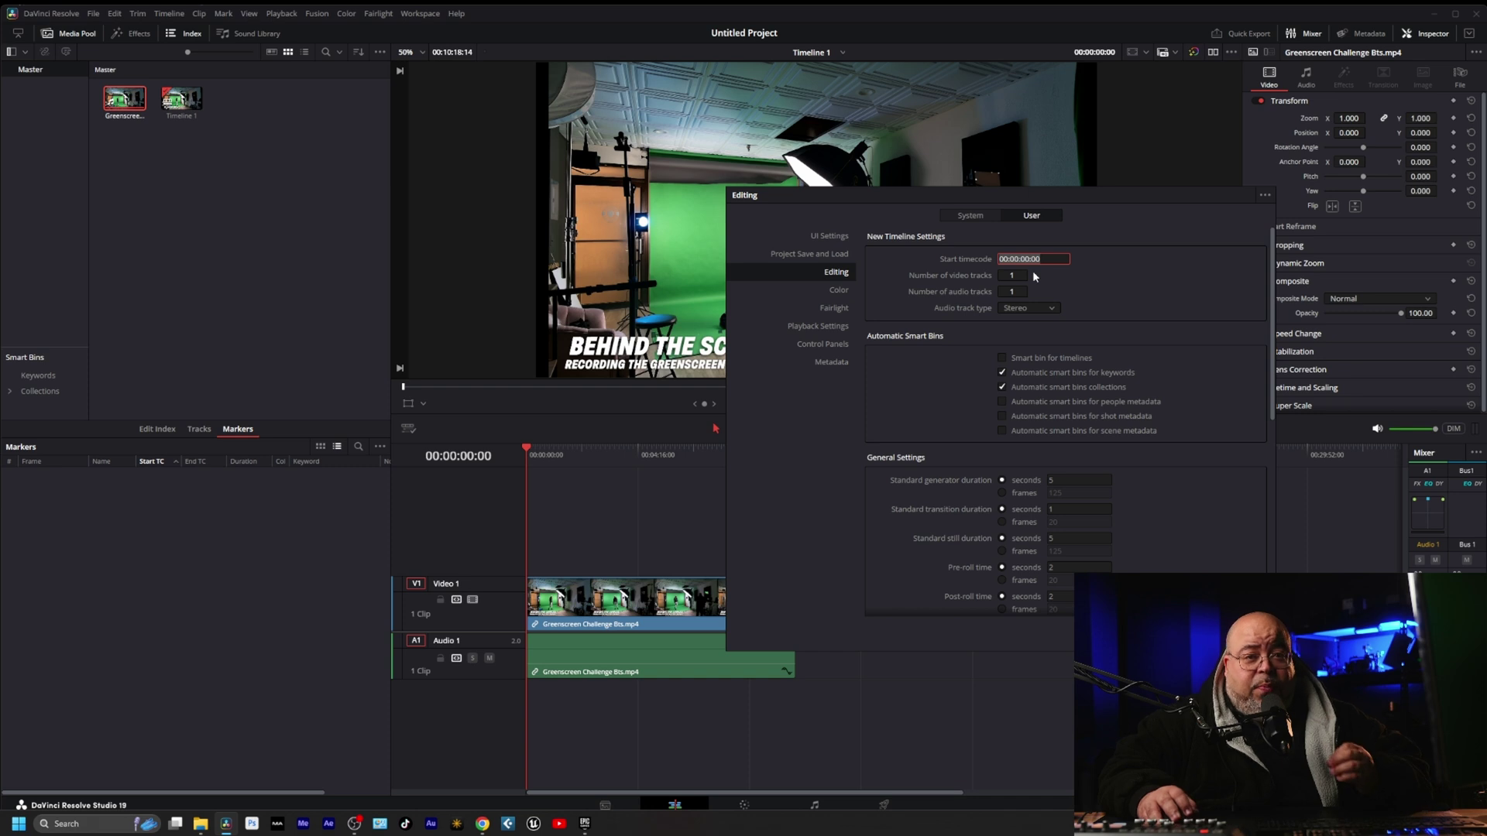
pyautogui.press('Return')
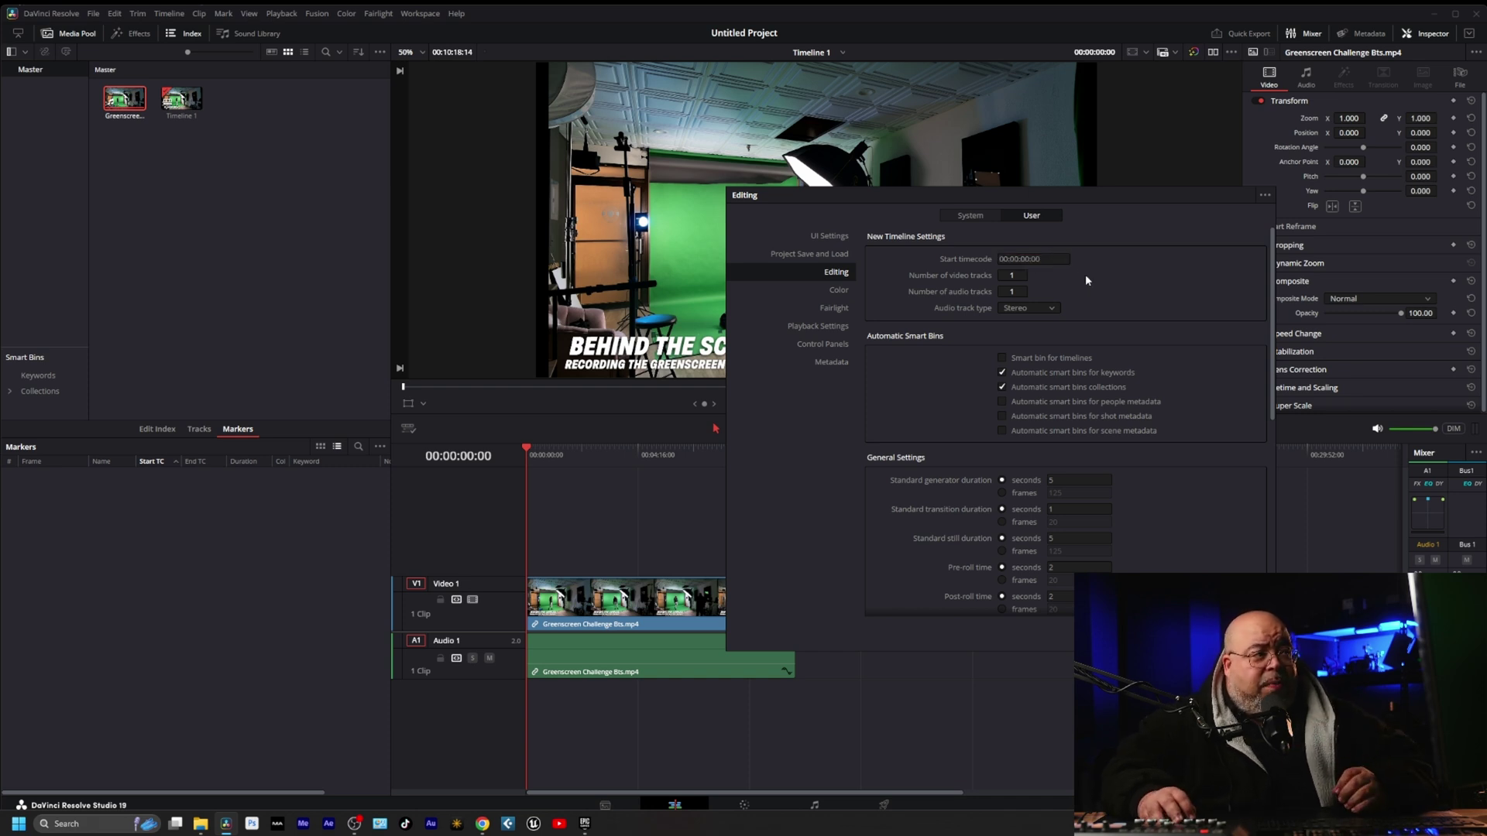
pyautogui.click(1232, 635)
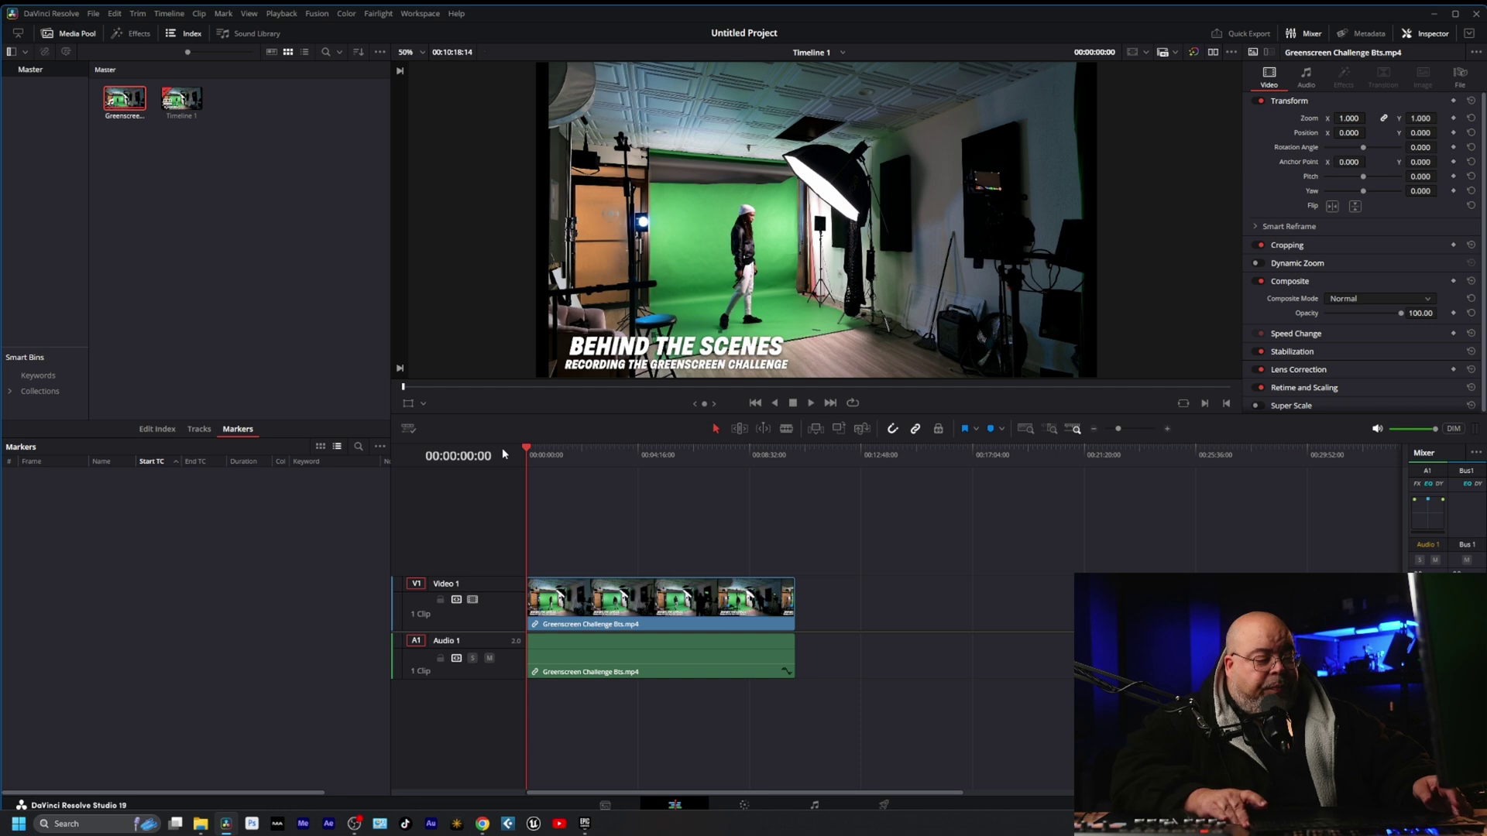
# Add a marker at the start of the timeline, 00:00:00:00, and name it "intro"
pyautogui.hotkey('ctrl', '=')
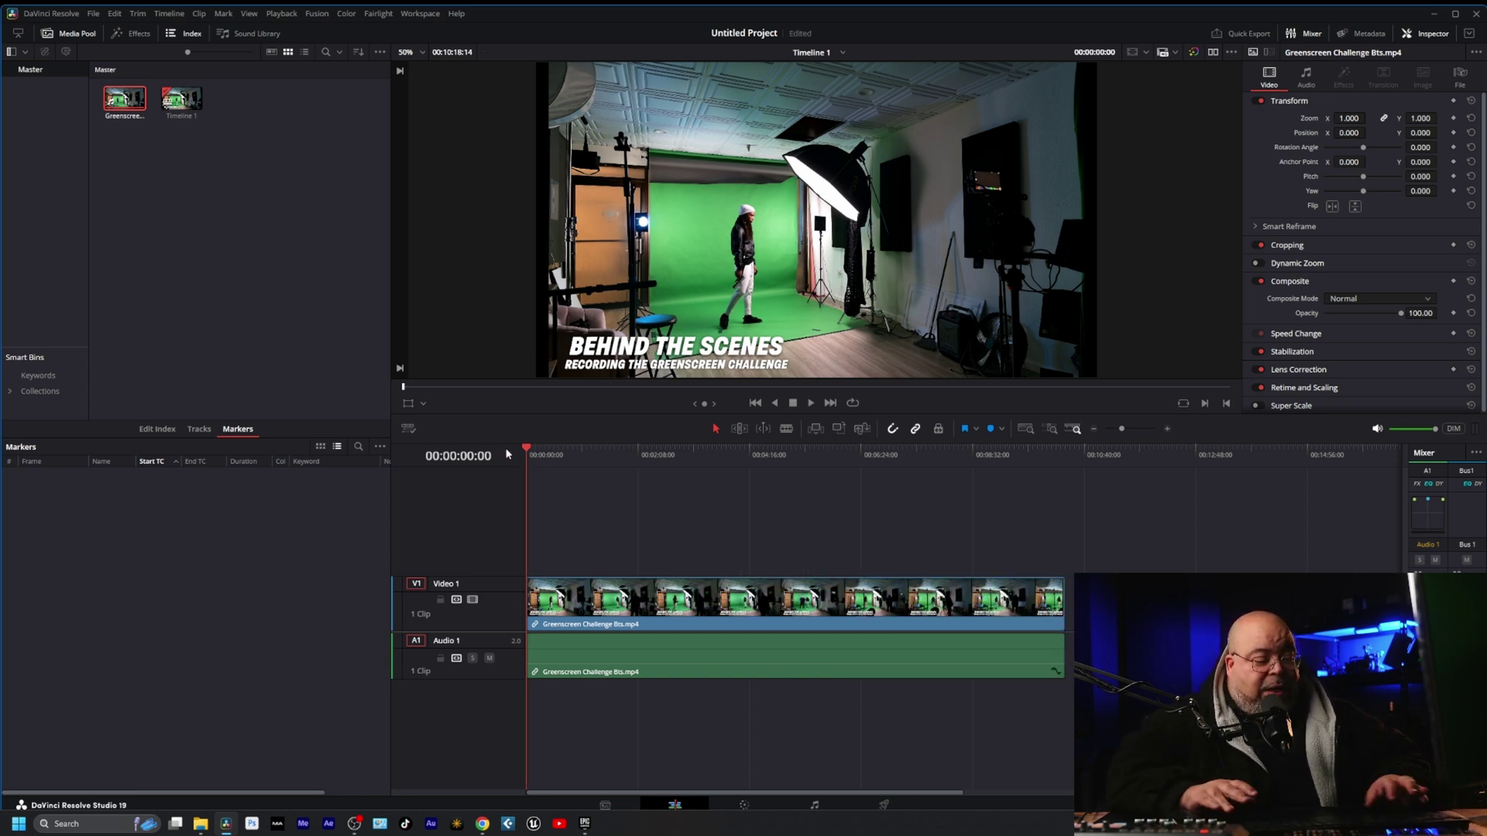
pyautogui.press('m')
pyautogui.press('m')
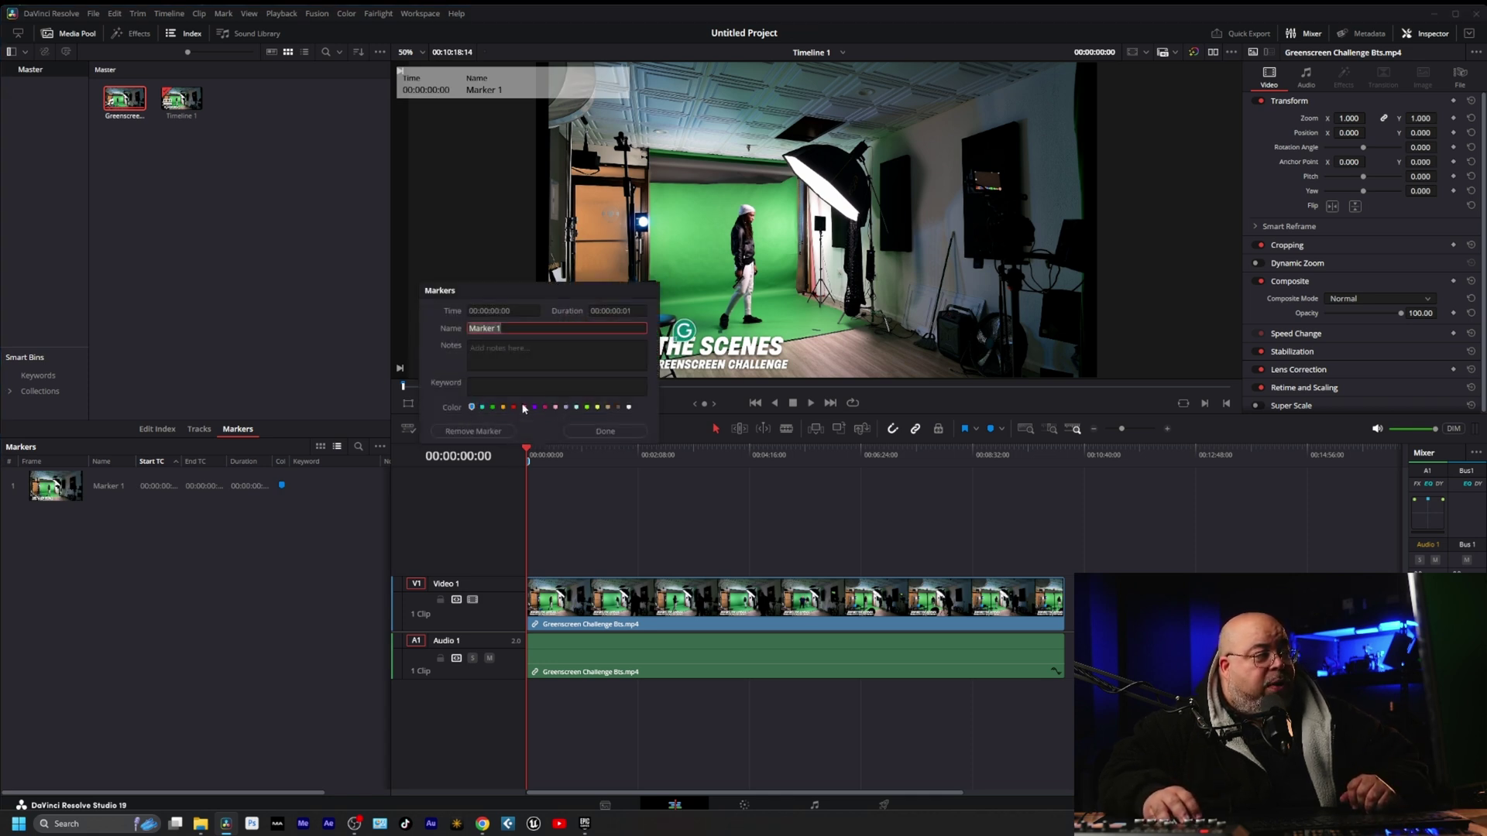
pyautogui.press('Tab')
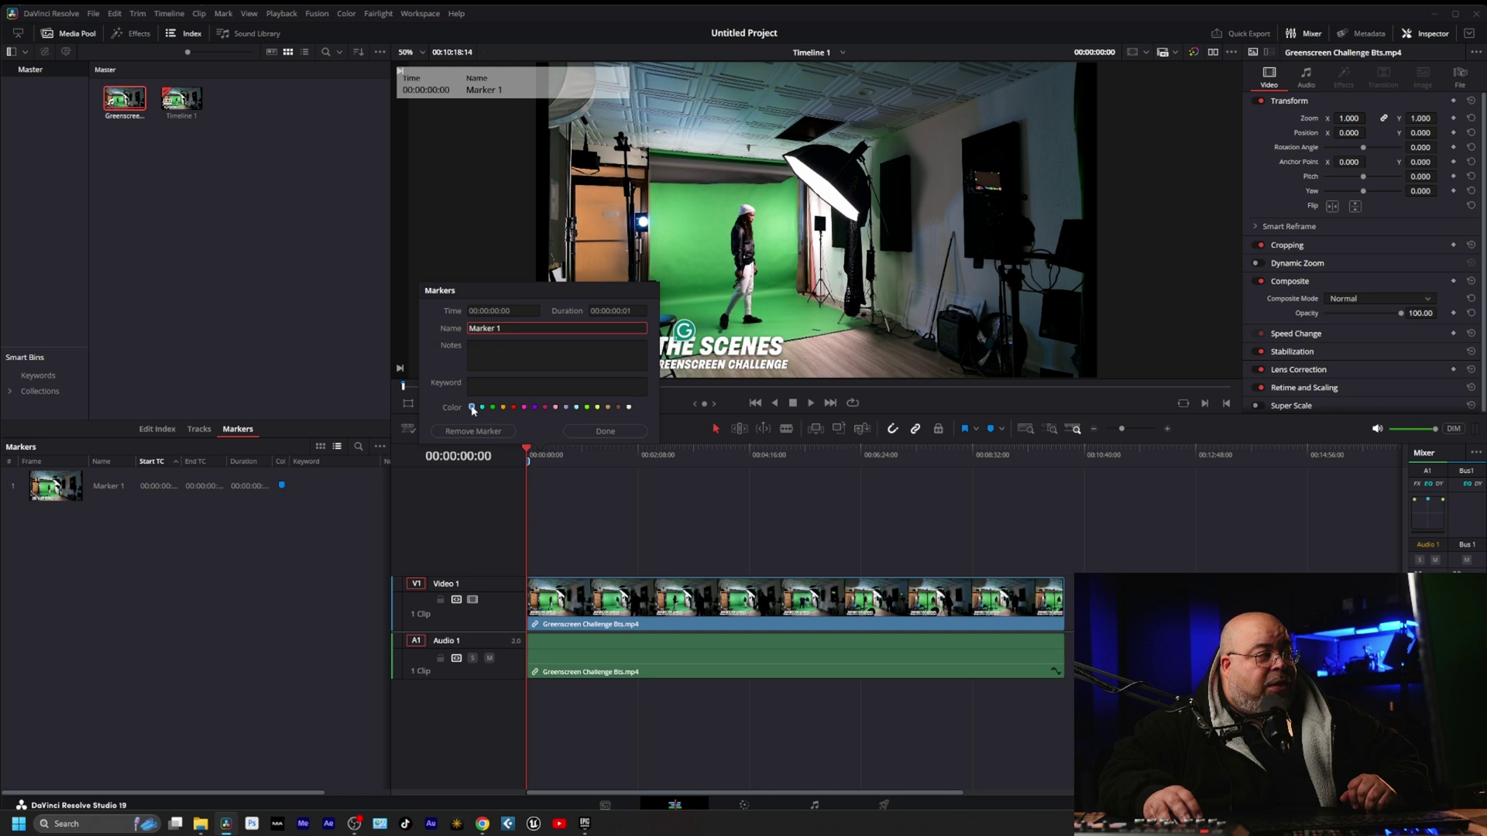
pyautogui.moveTo(509, 330); pyautogui.dragTo(469, 329)
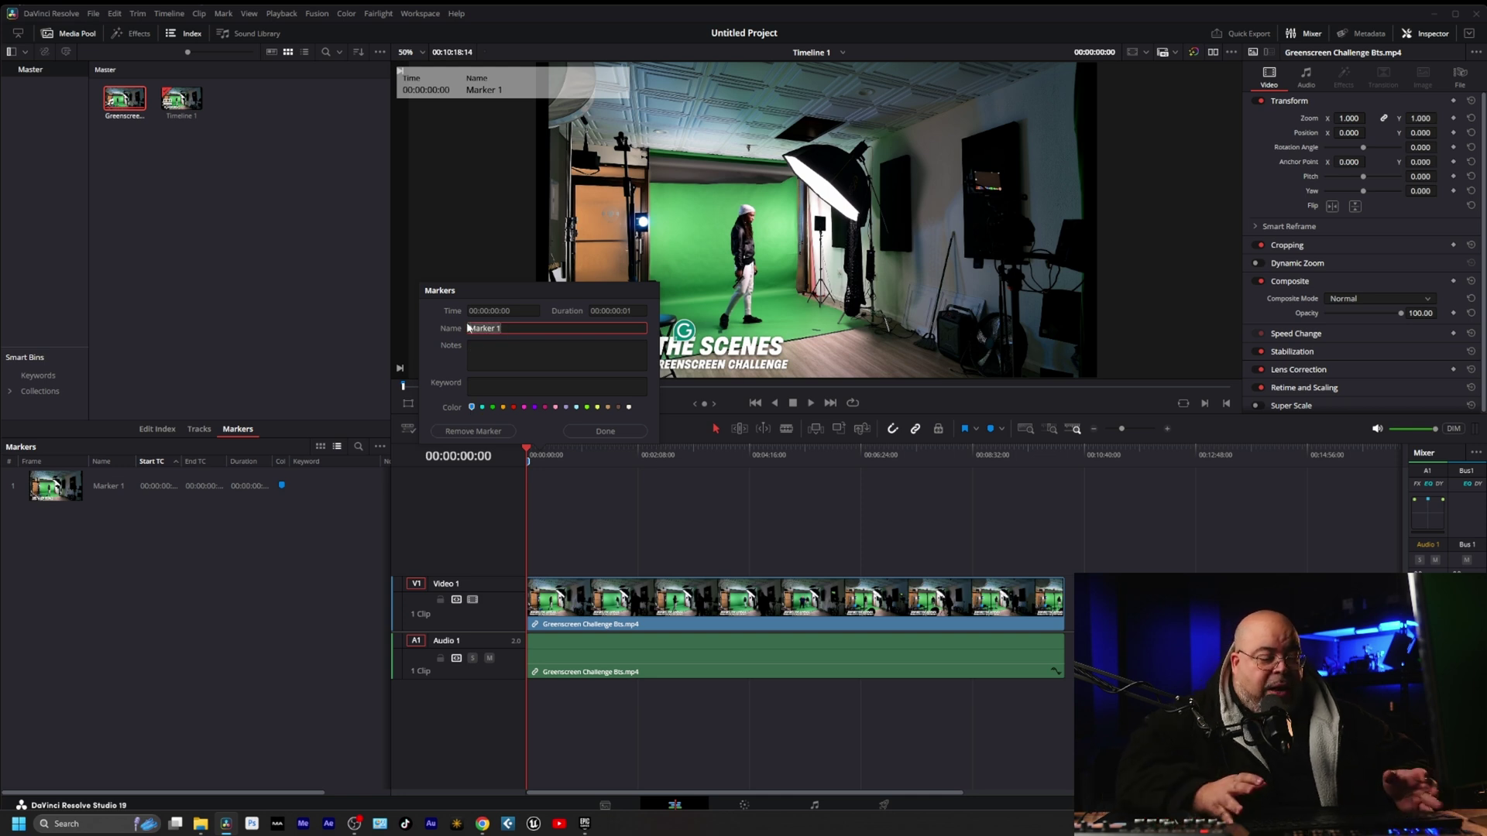
pyautogui.write('intro')
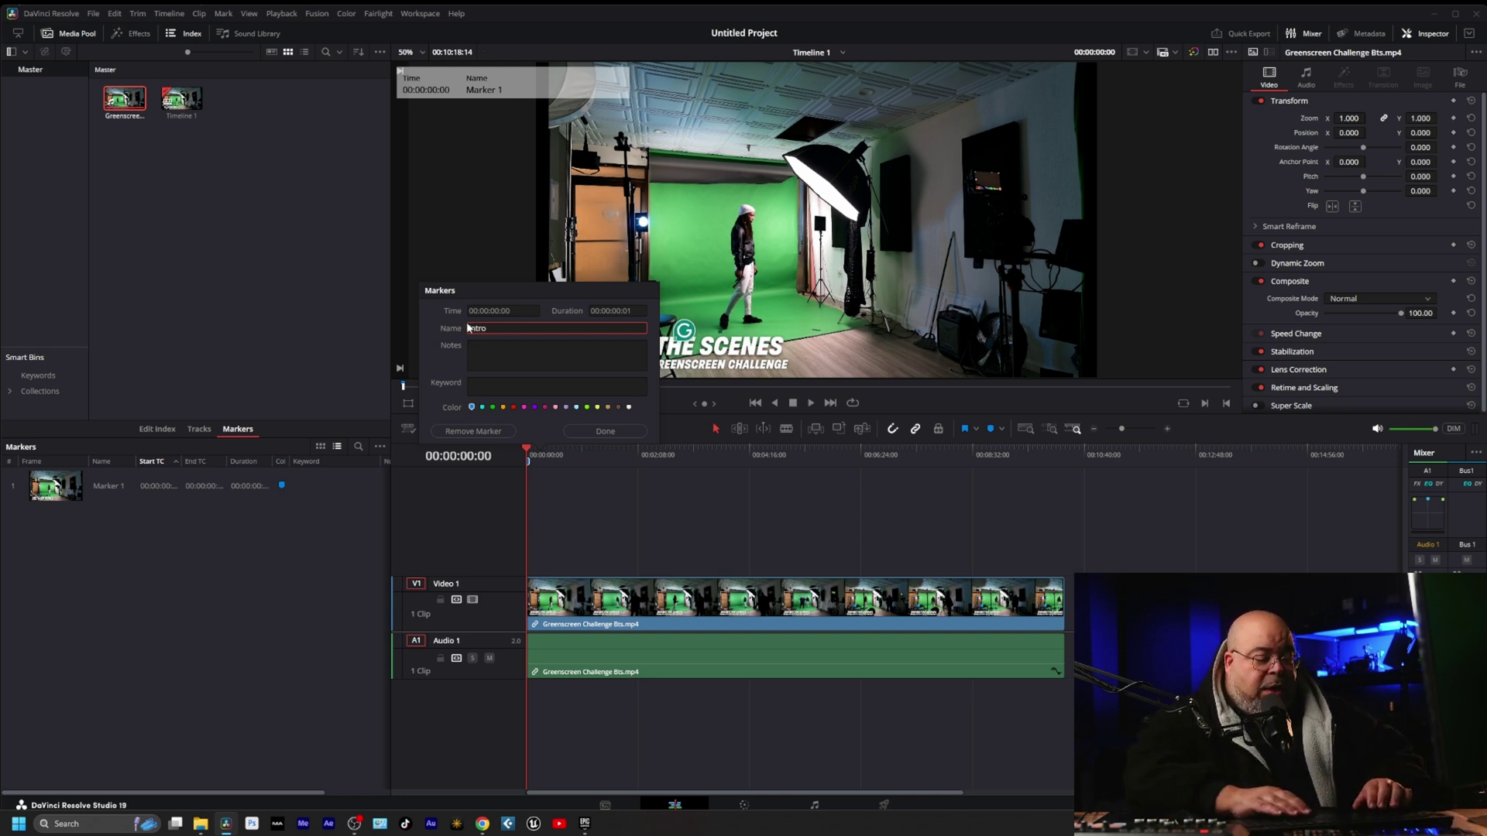
pyautogui.press('Return')
# Add a timeline marker at about 00:01:30:19 and name it "acting"
pyautogui.click(606, 460)
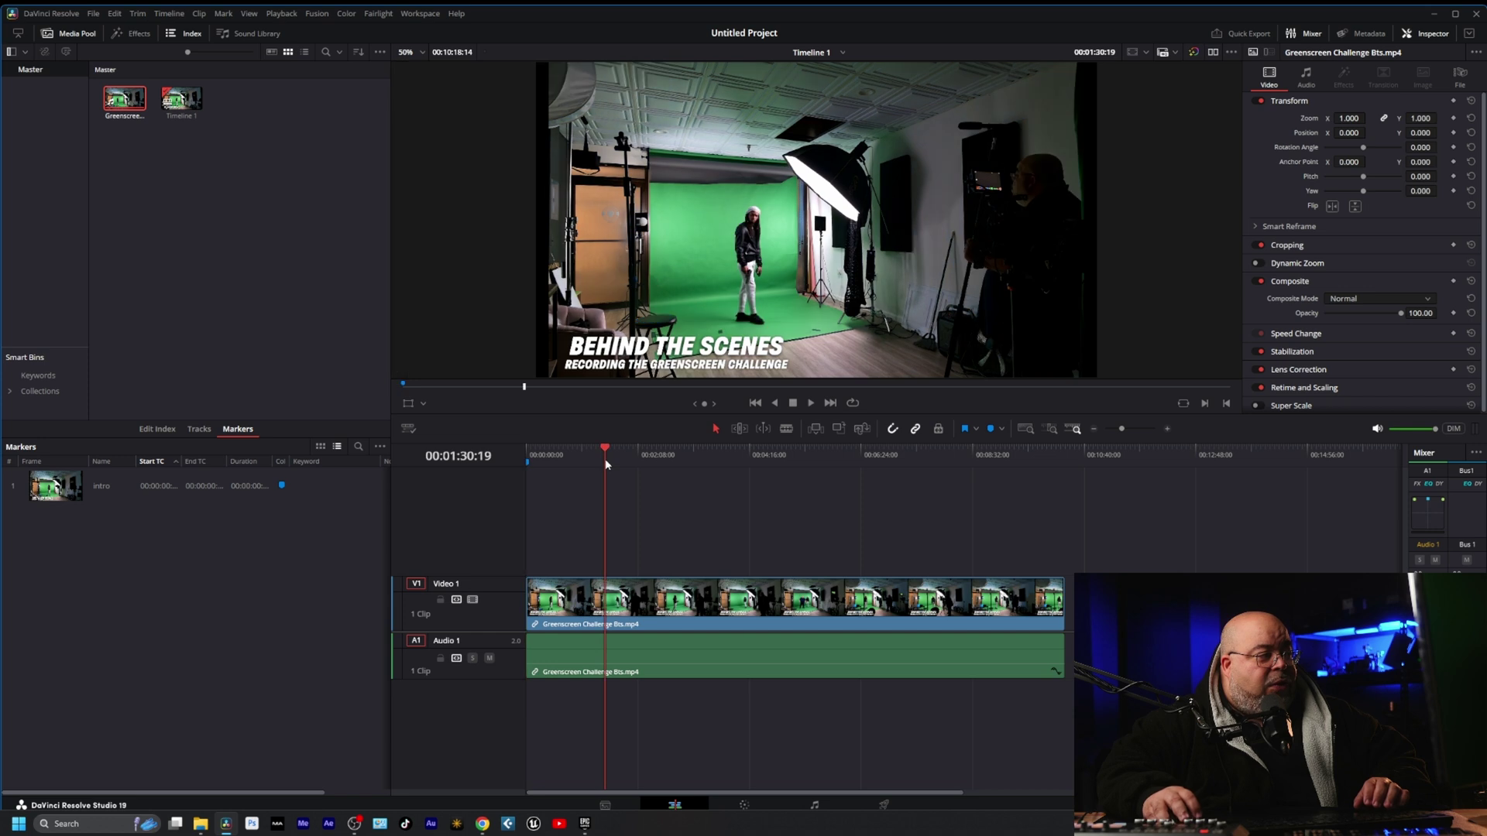
pyautogui.hotkey('ctrl', 'm')
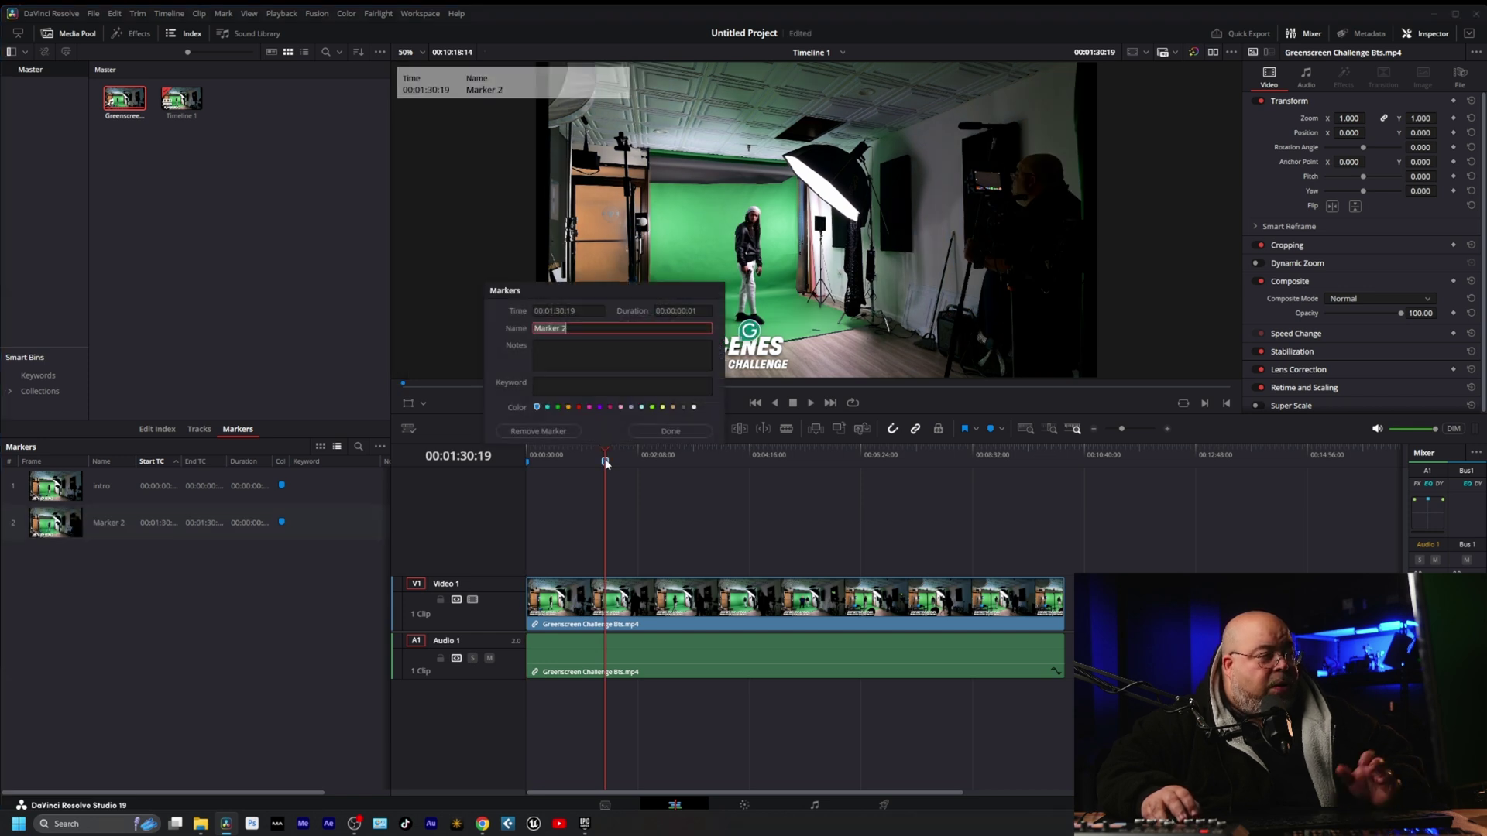
pyautogui.moveTo(577, 328); pyautogui.dragTo(527, 328)
pyautogui.write('acting')
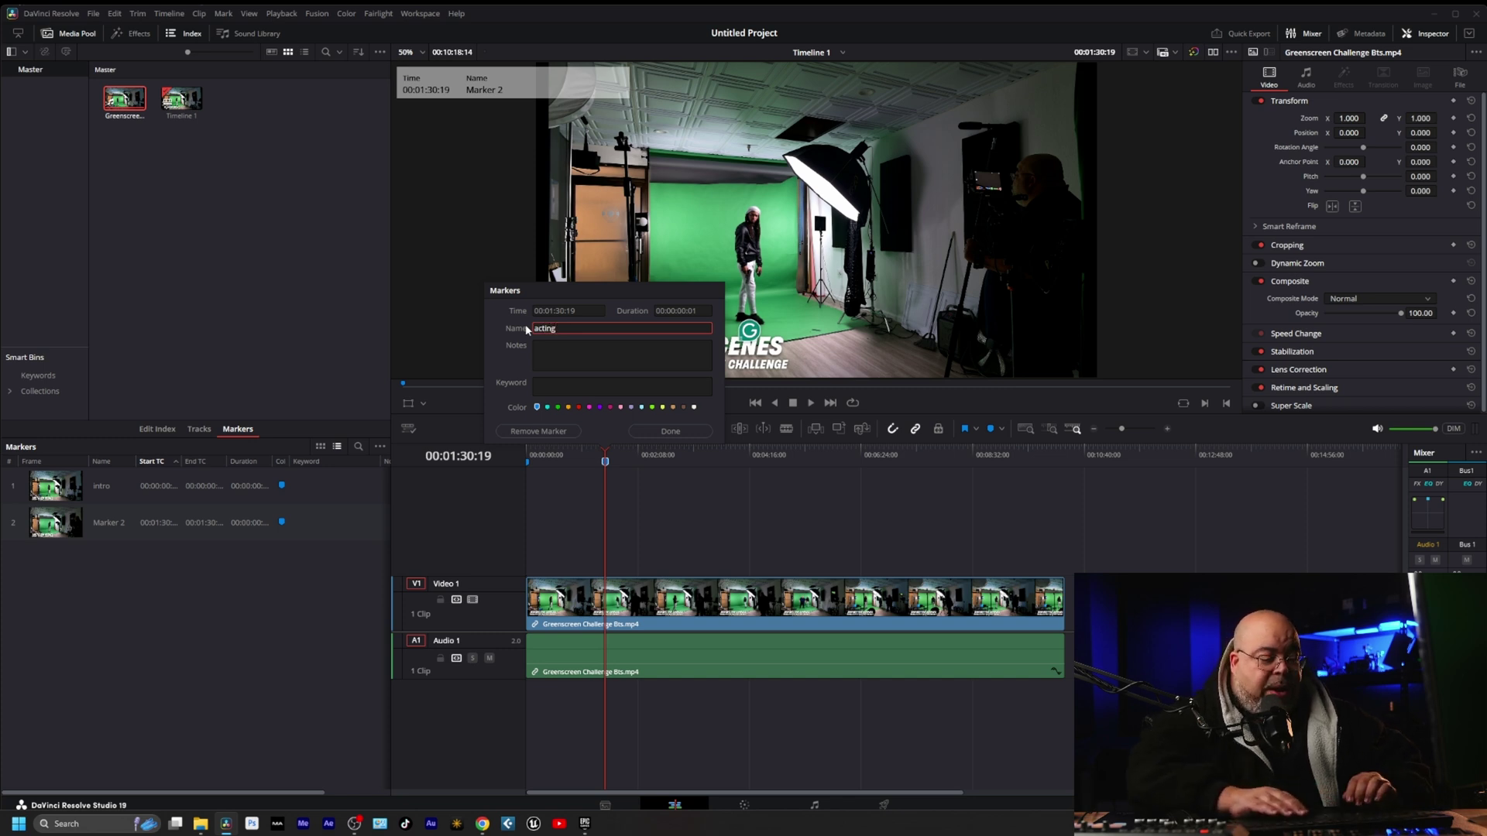
pyautogui.press('Return')
# Add a timeline marker at about 00:03:49:00 and name it "how to"
pyautogui.click(725, 457)
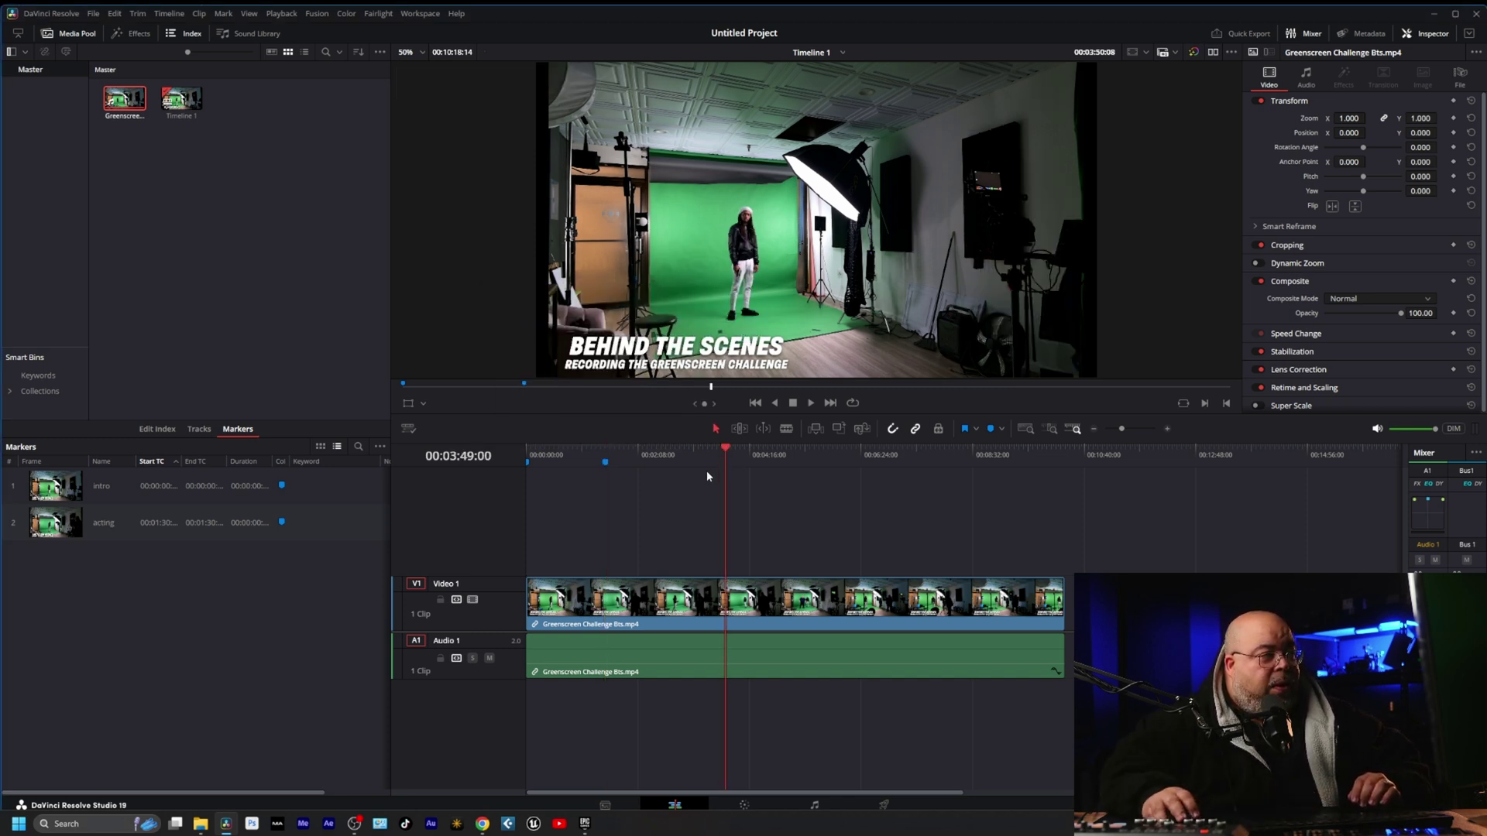
pyautogui.press('m')
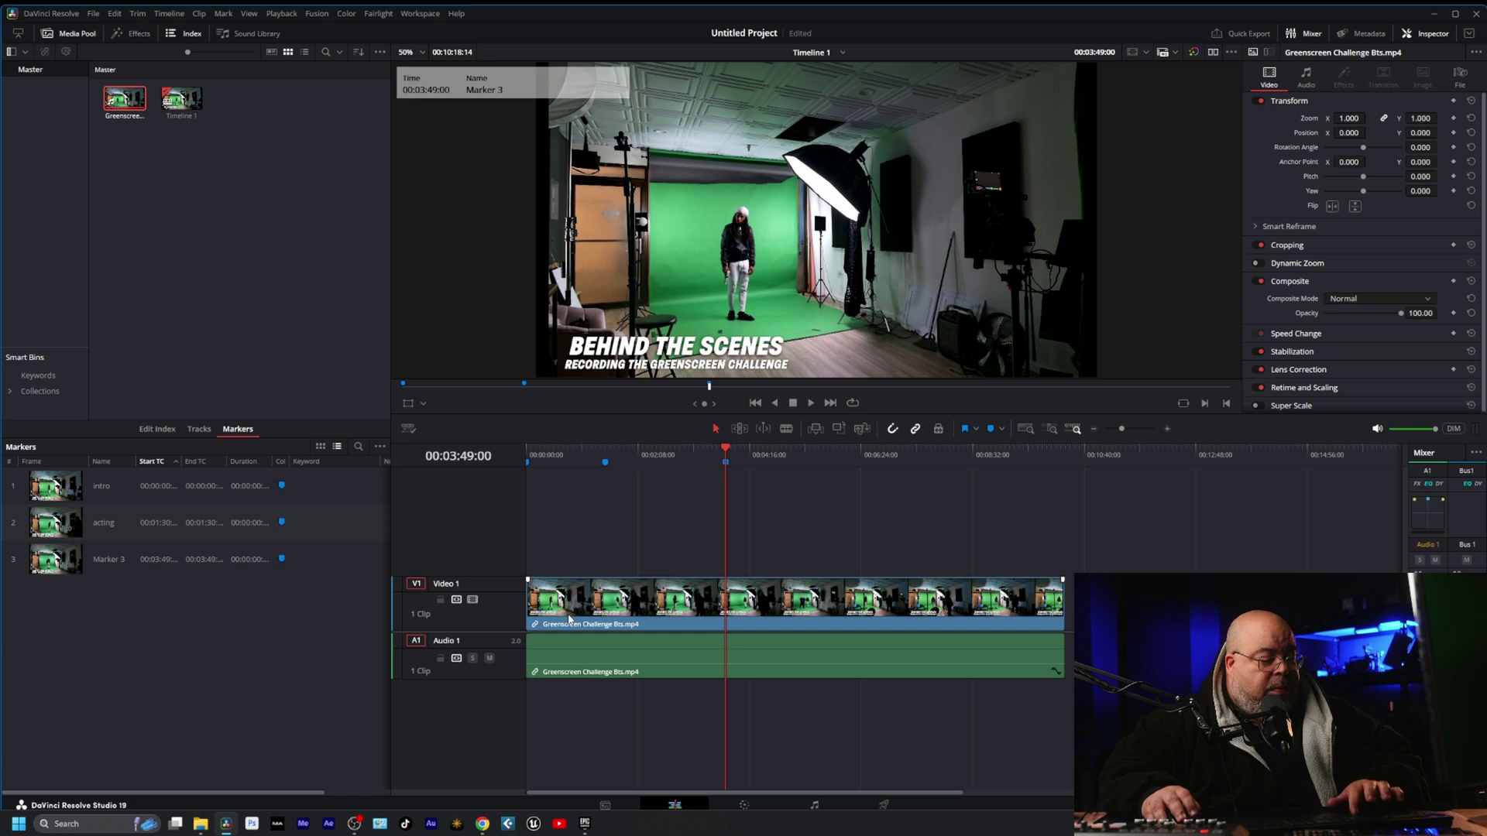
pyautogui.press('m')
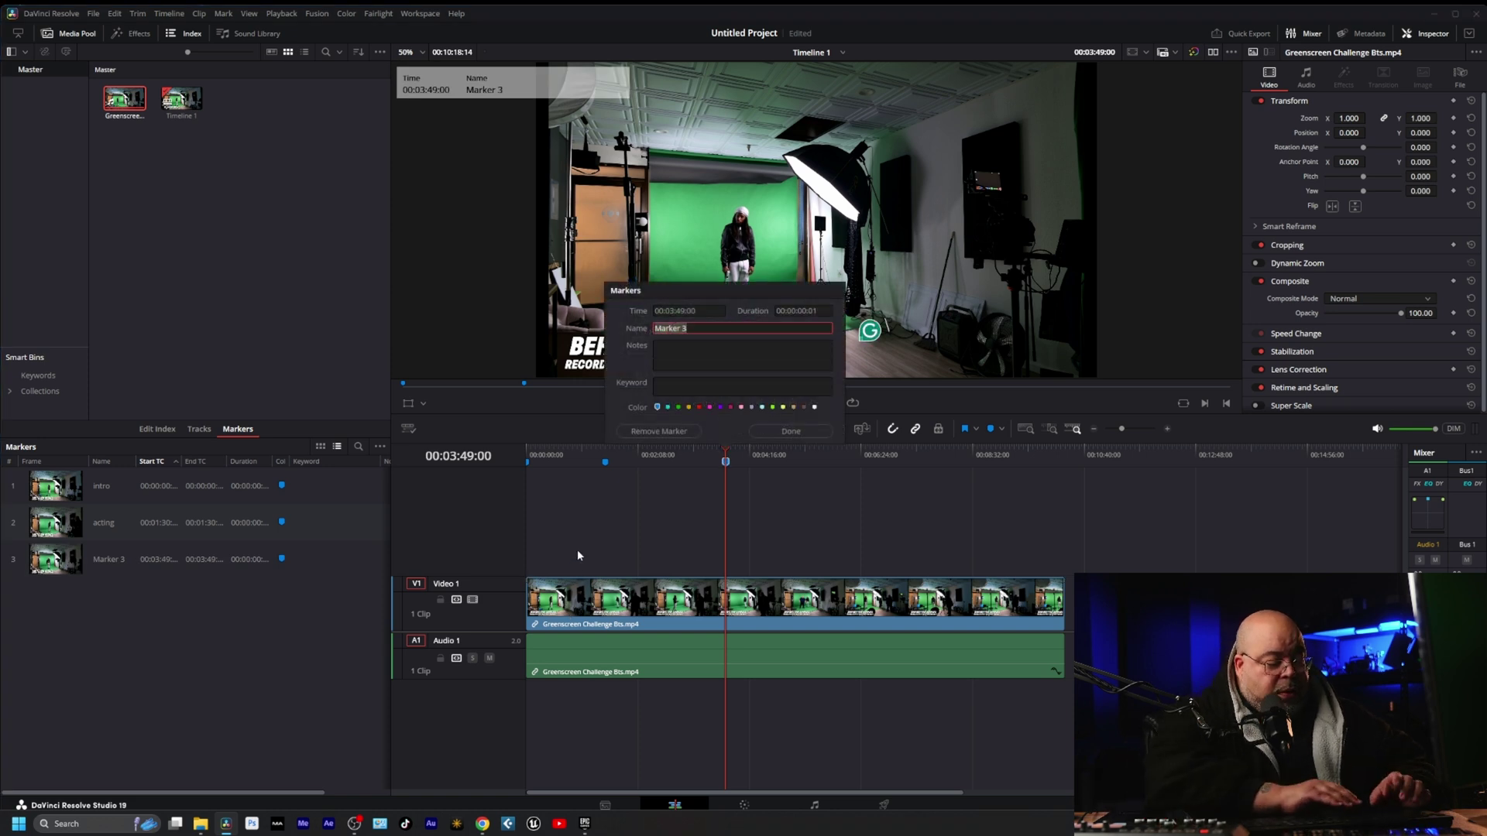
pyautogui.write('how to')
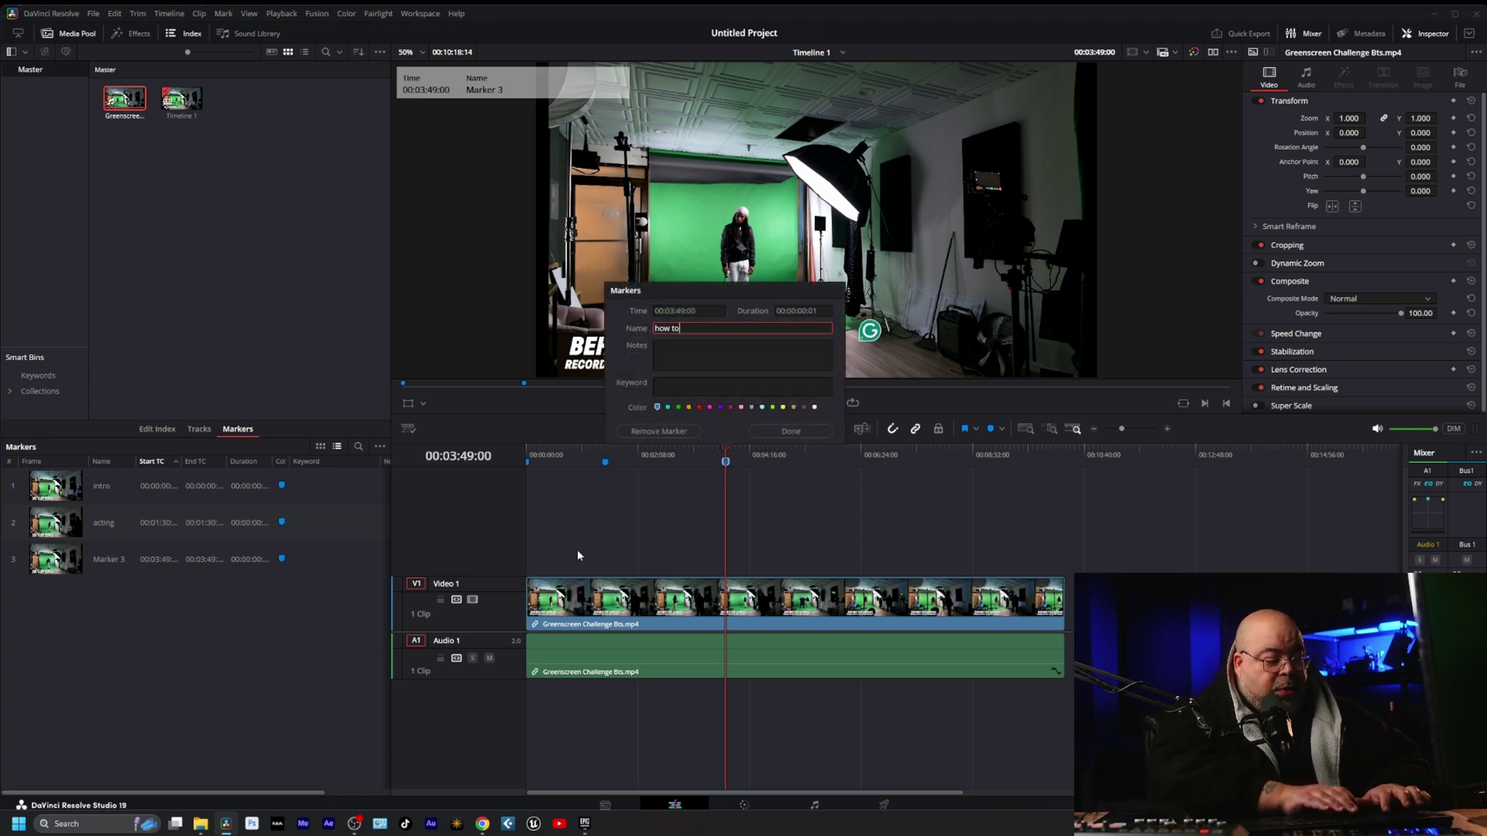
pyautogui.press('Return')
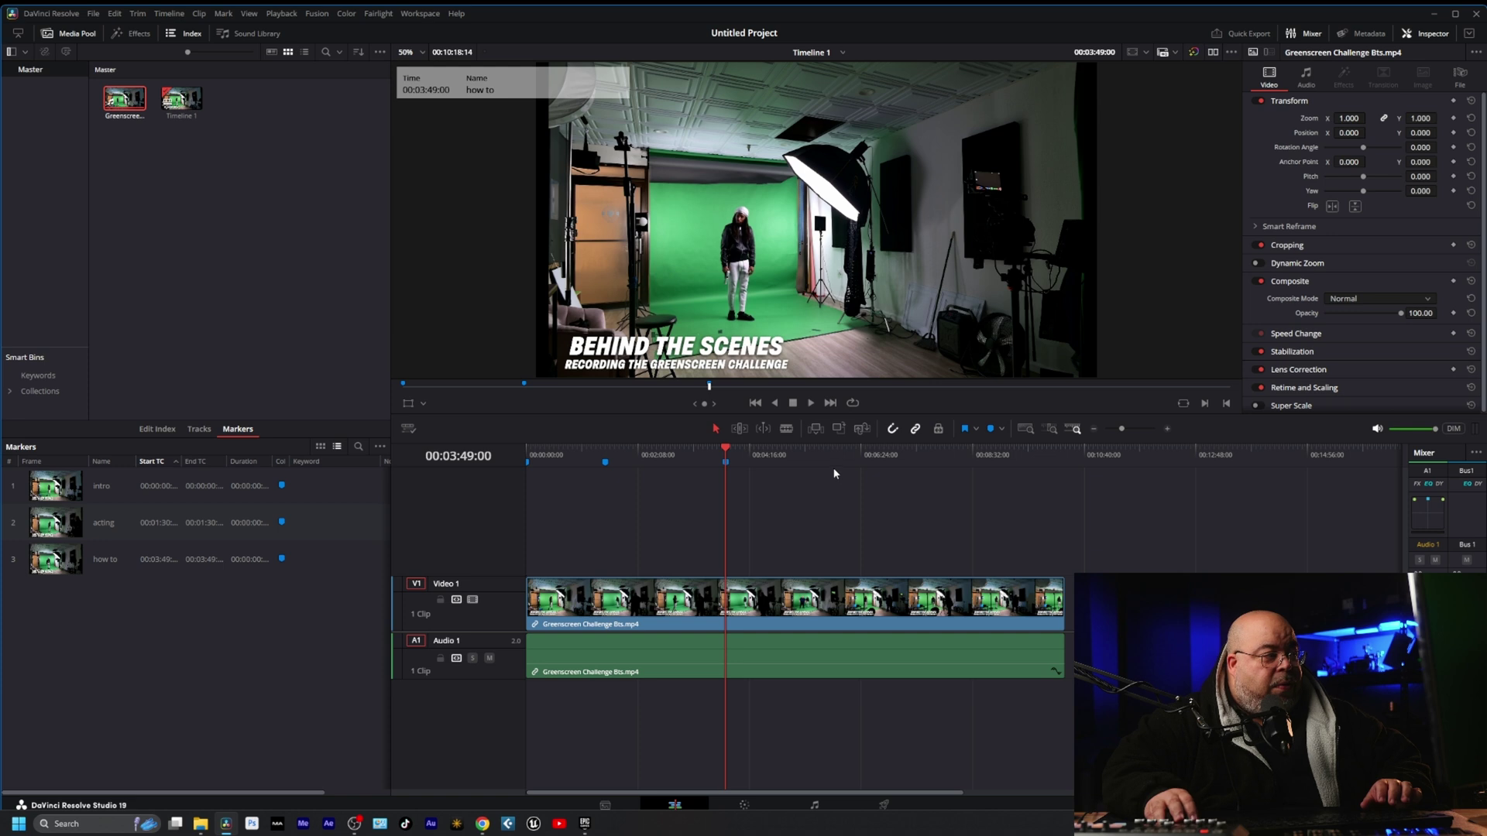
# Add a timeline marker at about 00:06:00:13 and name it "hello"
pyautogui.click(841, 458)
pyautogui.press('m')
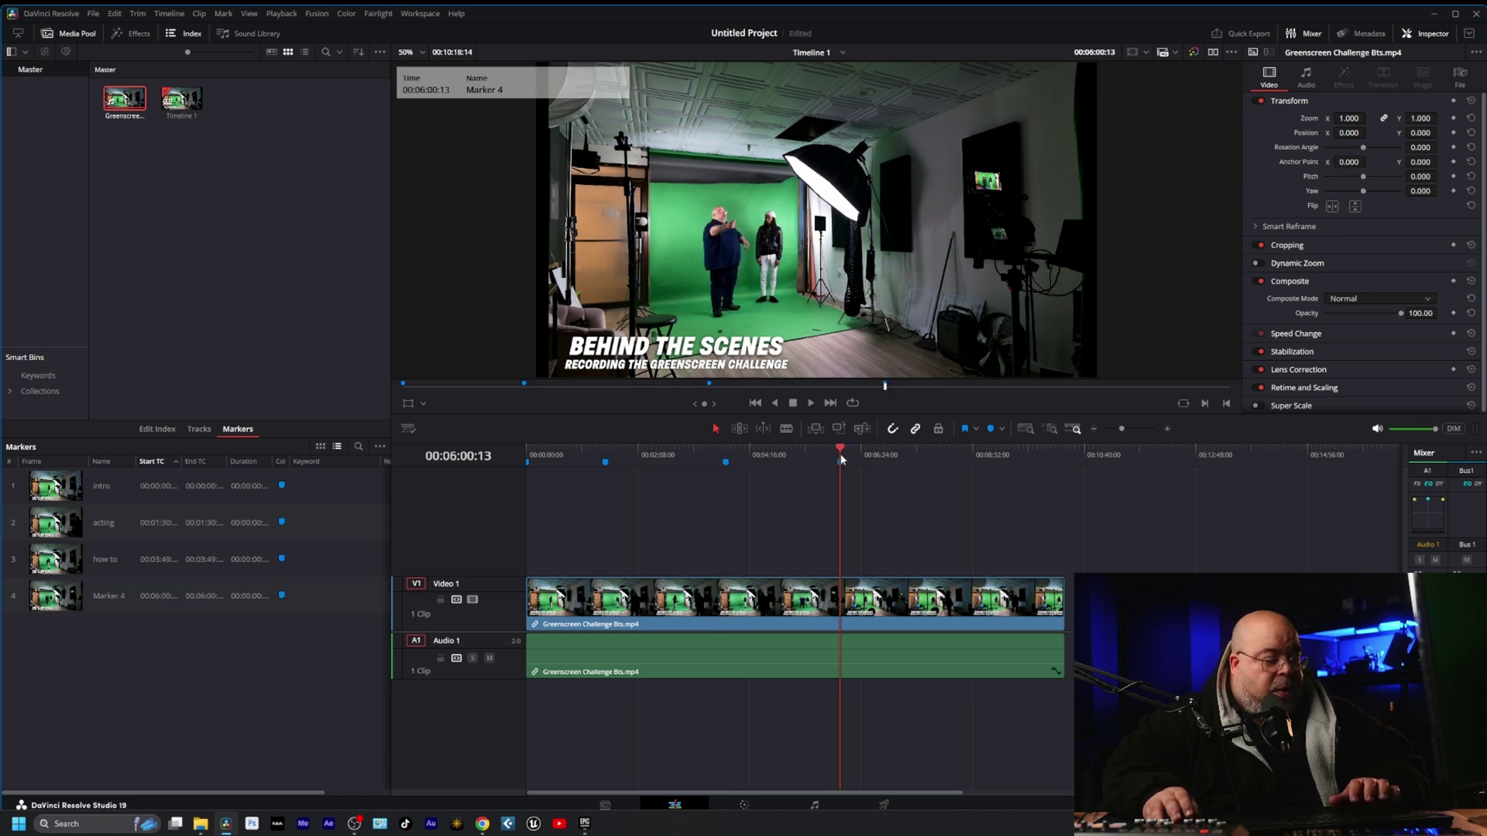
pyautogui.press('m')
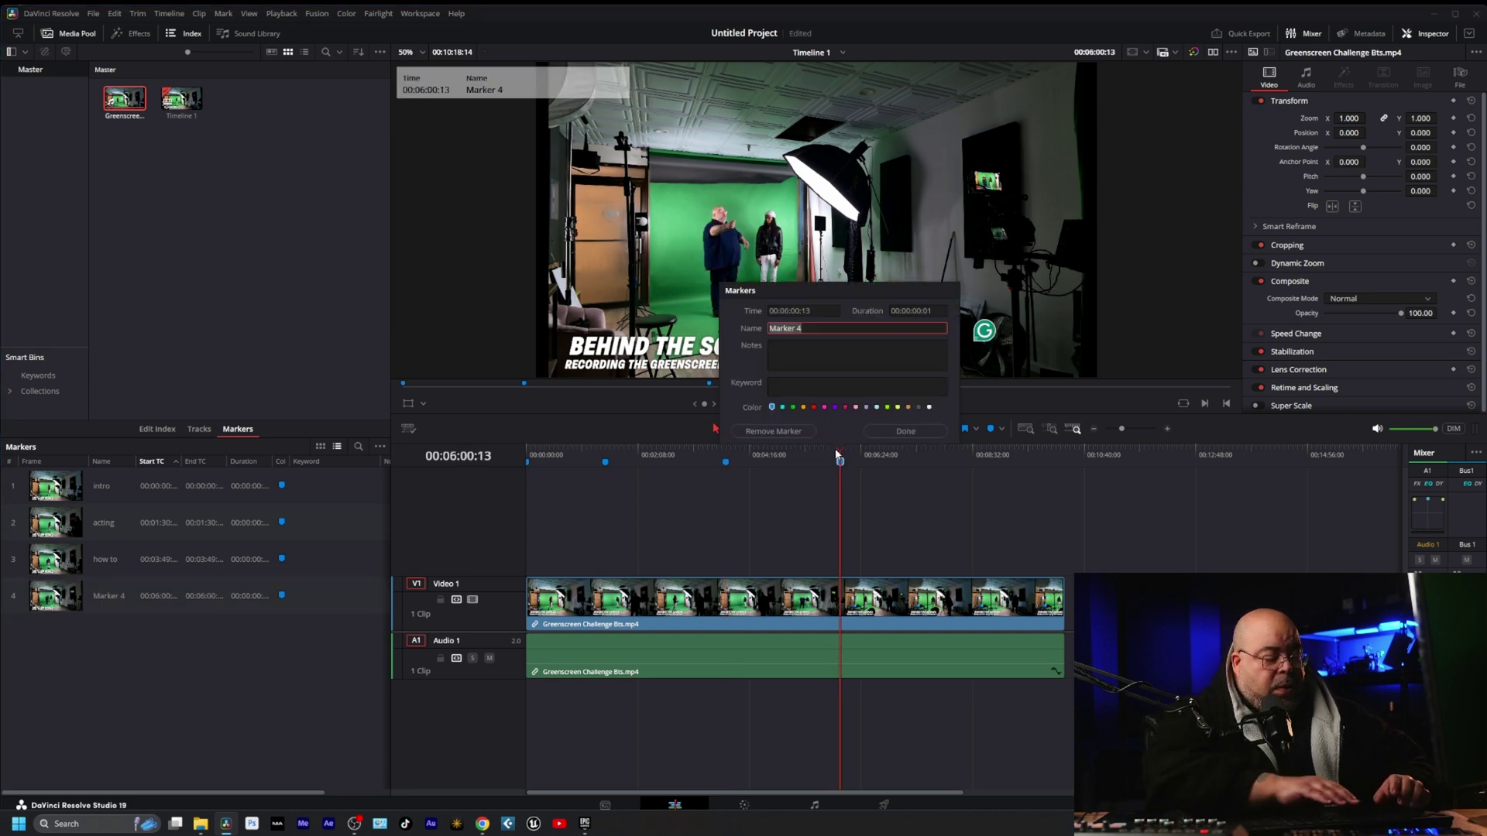
pyautogui.write('hello')
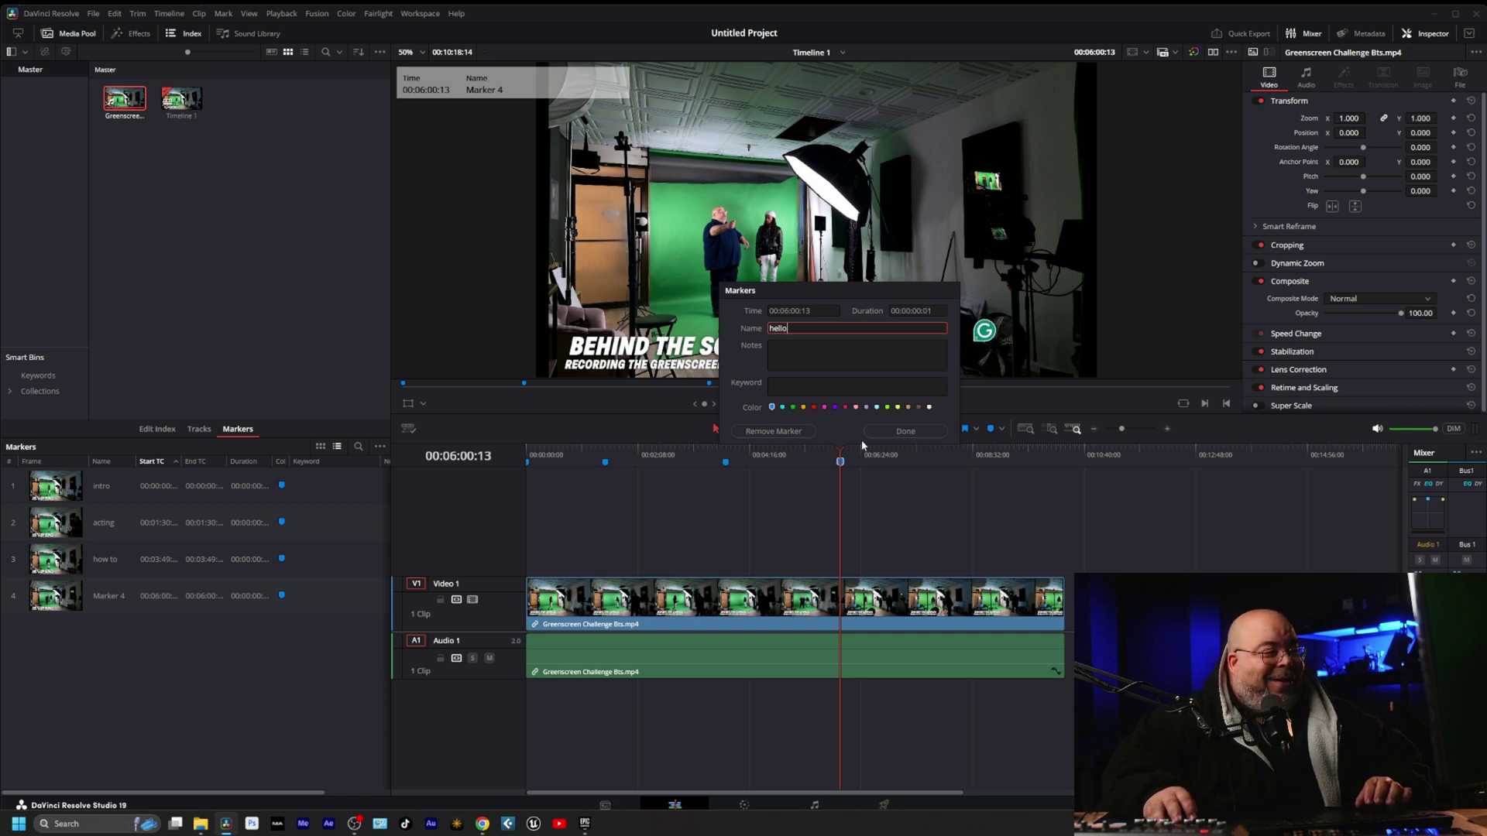
pyautogui.click(869, 434)
# Add a timeline marker at about 00:08:12:02 and name it "behind the scenes"
pyautogui.click(954, 459)
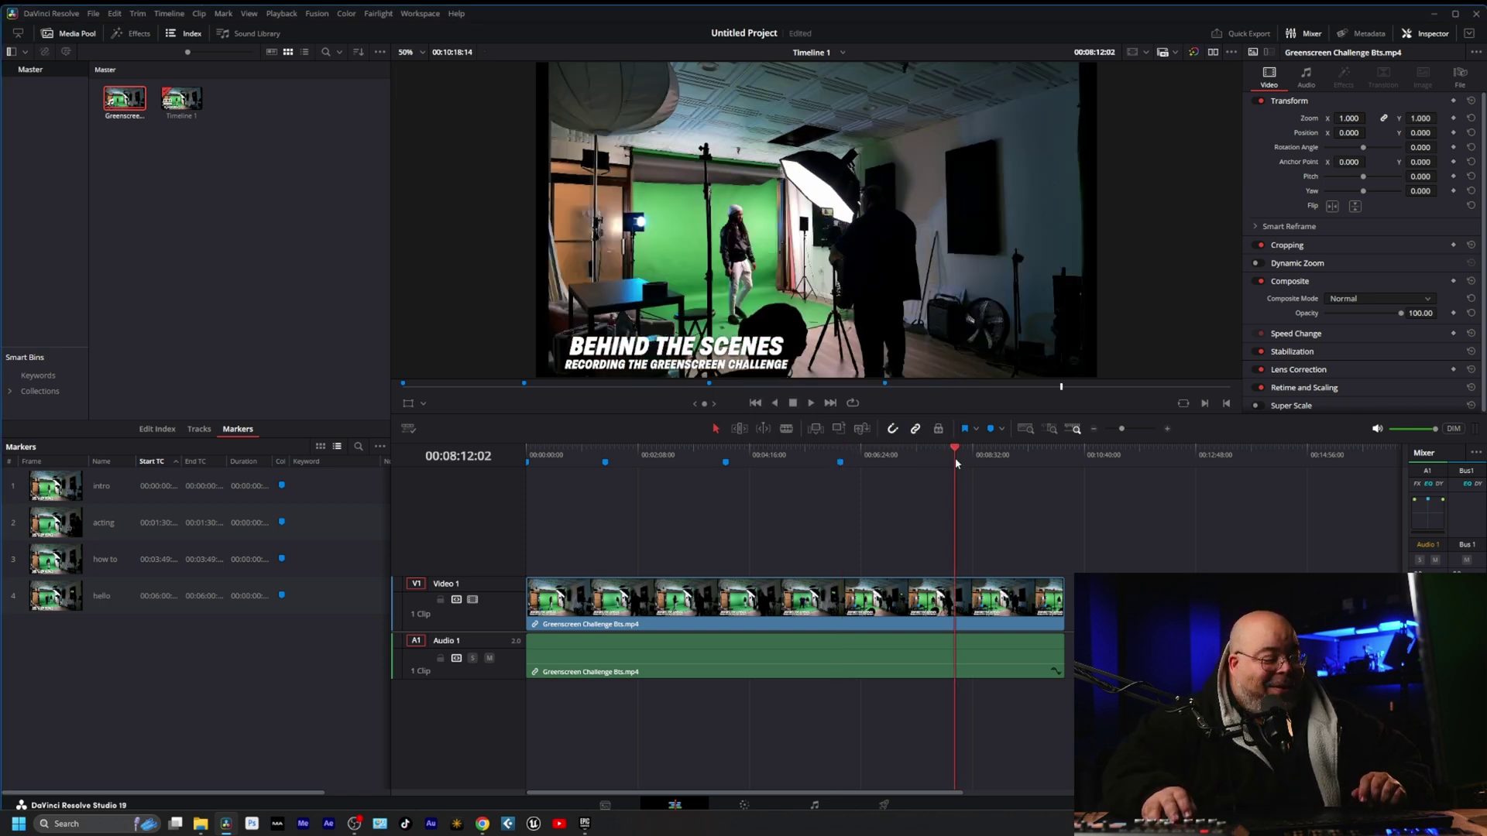
pyautogui.press('m')
pyautogui.press('m')
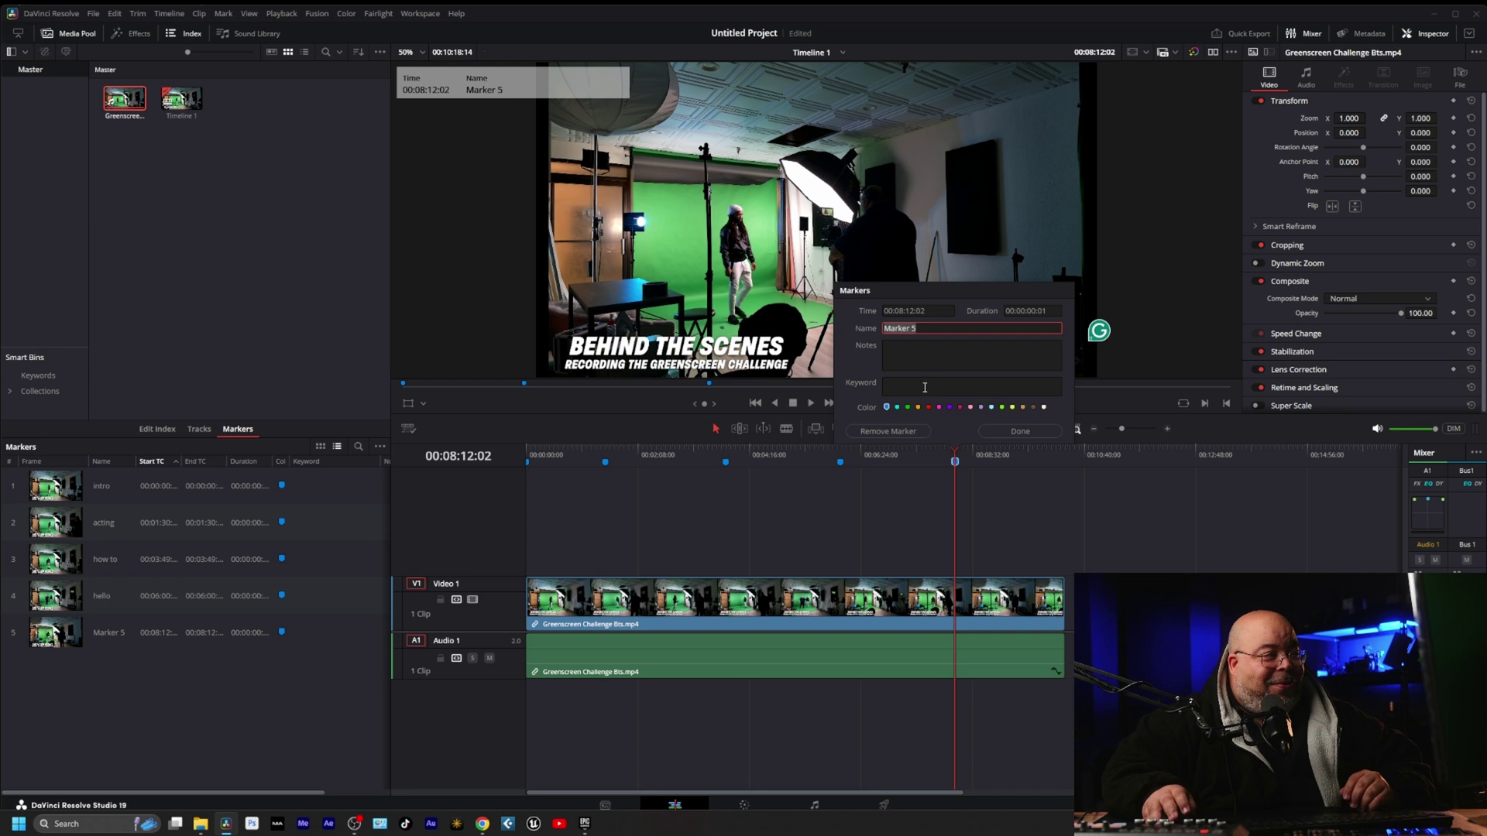
pyautogui.write('behind the scenes')
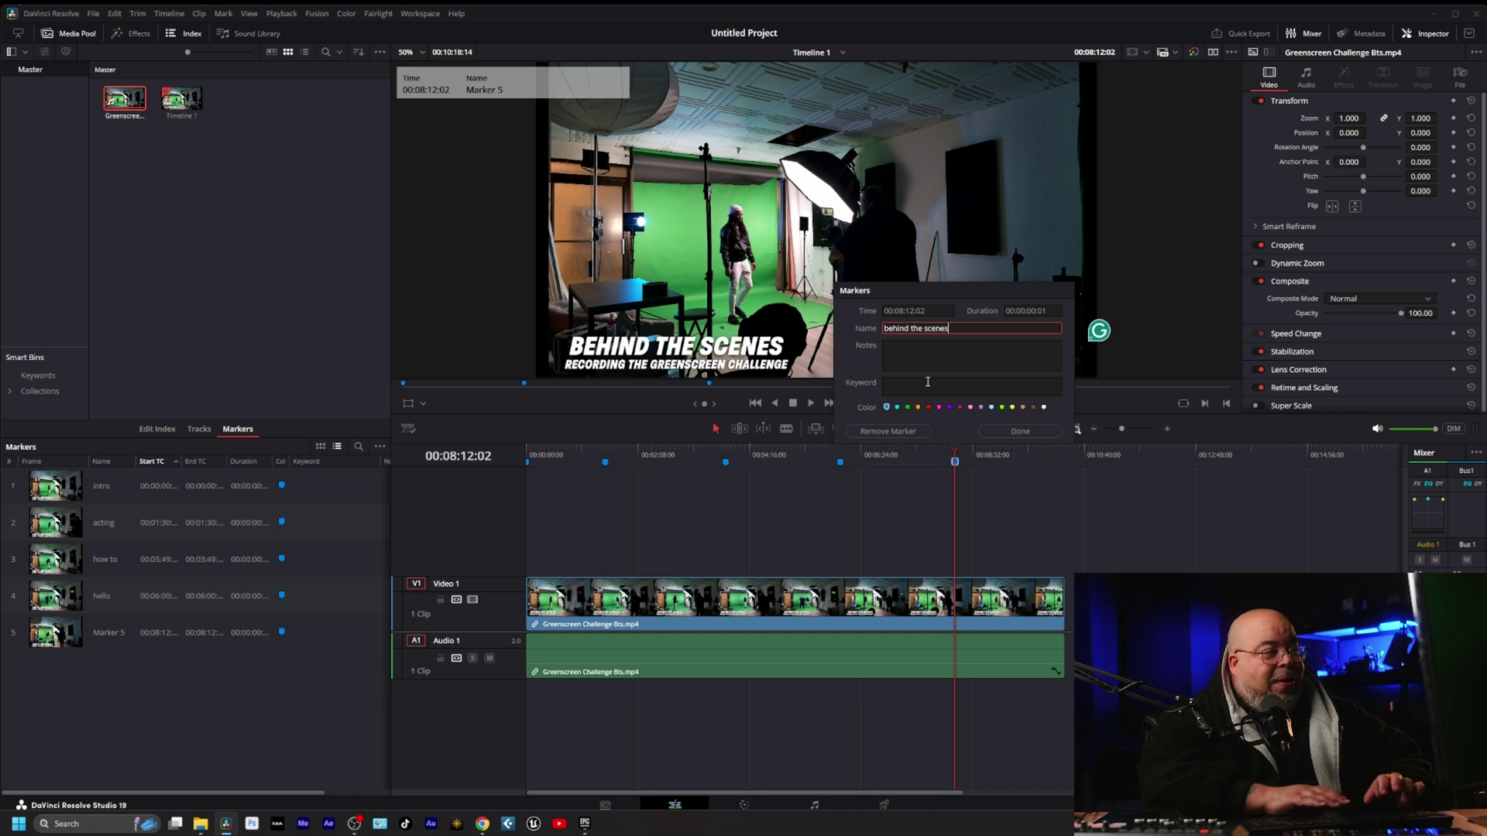
pyautogui.click(1004, 431)
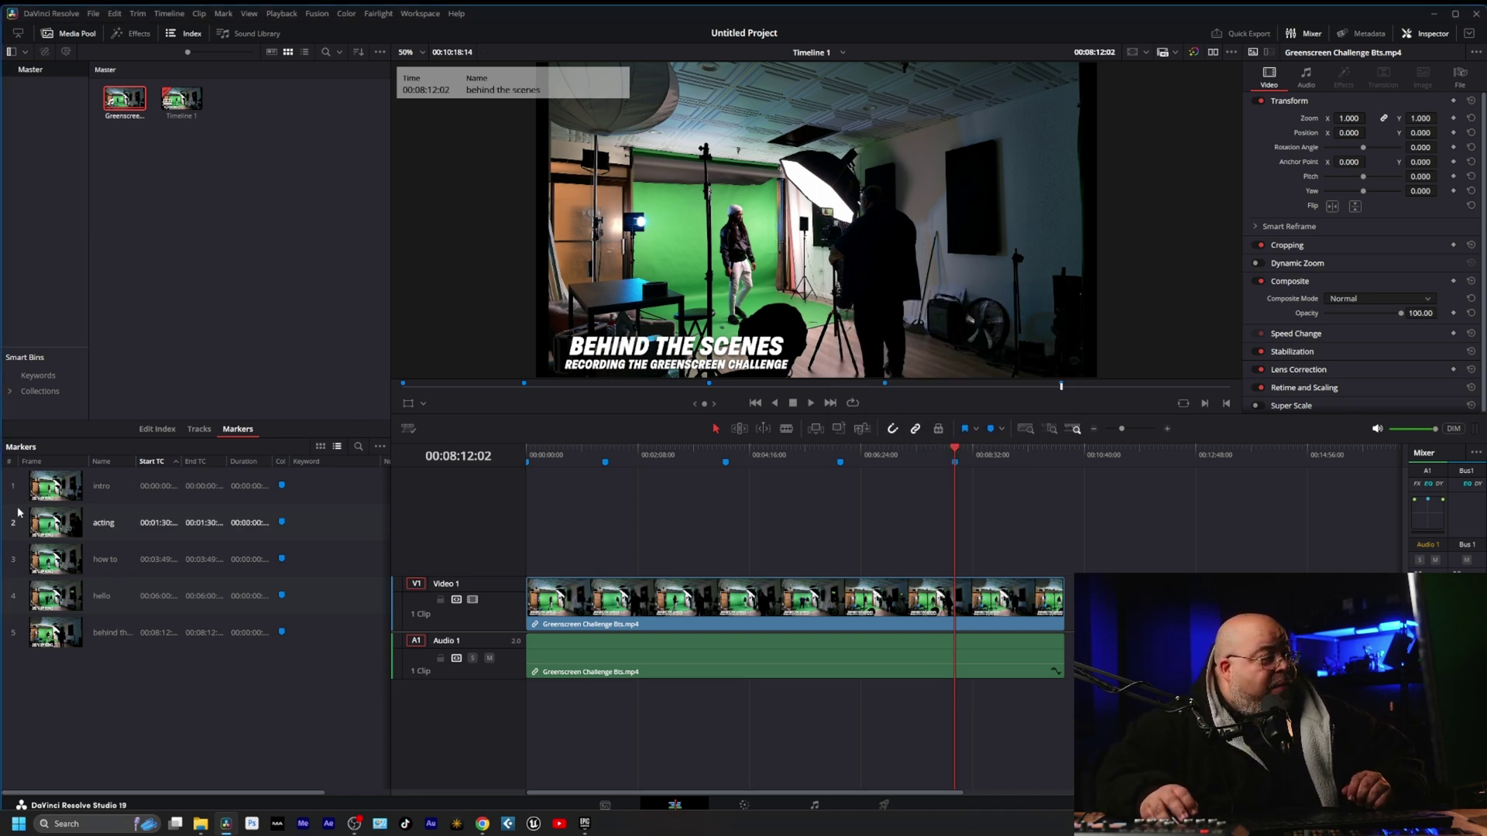
# Jump through the listed markers from "acting" to "behind the scenes" and return to "intro"
pyautogui.click(62, 526)
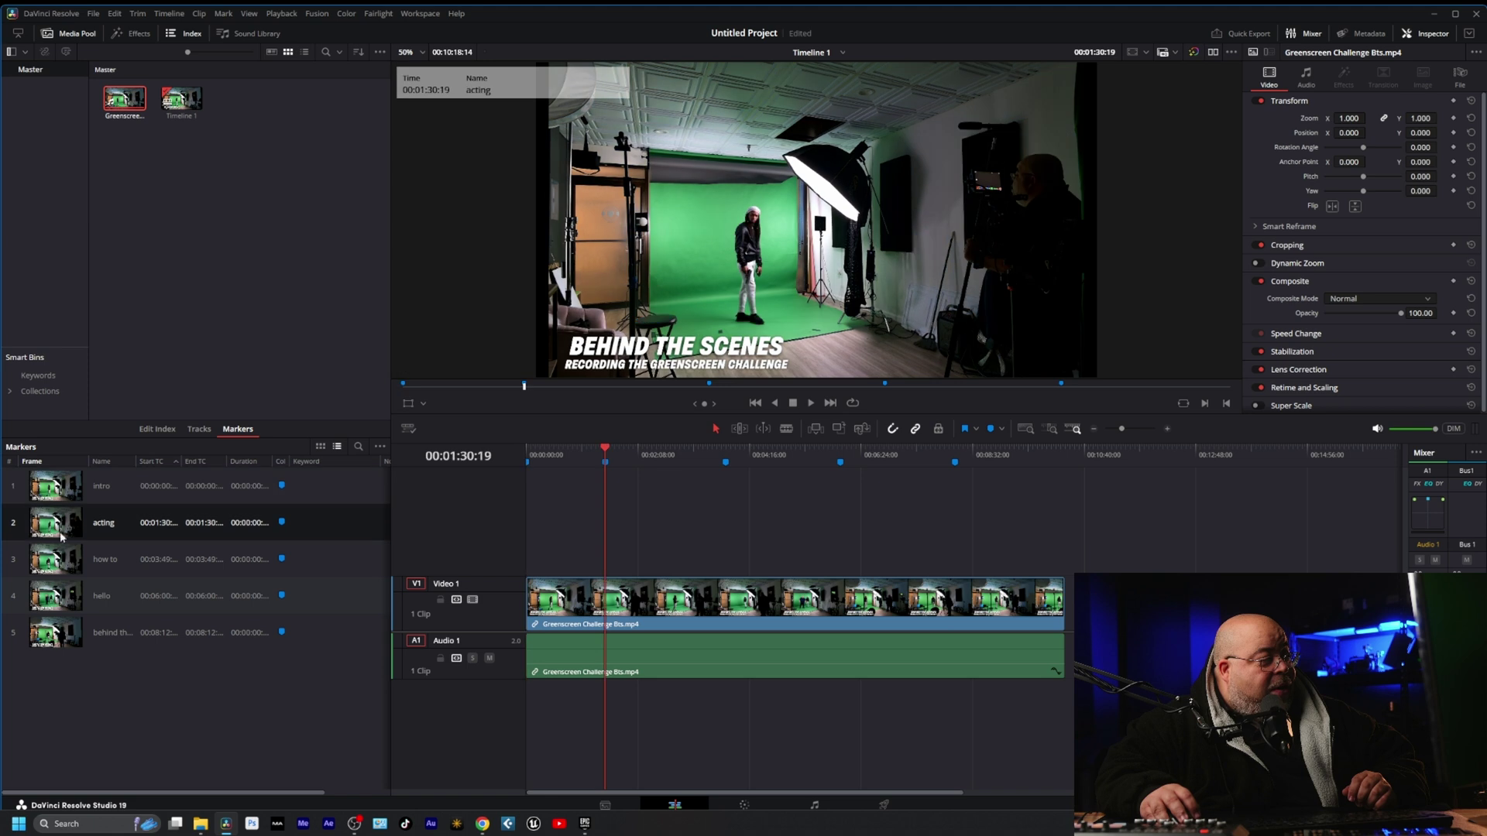
pyautogui.press('Down')
pyautogui.press('Down')
pyautogui.press('Down')
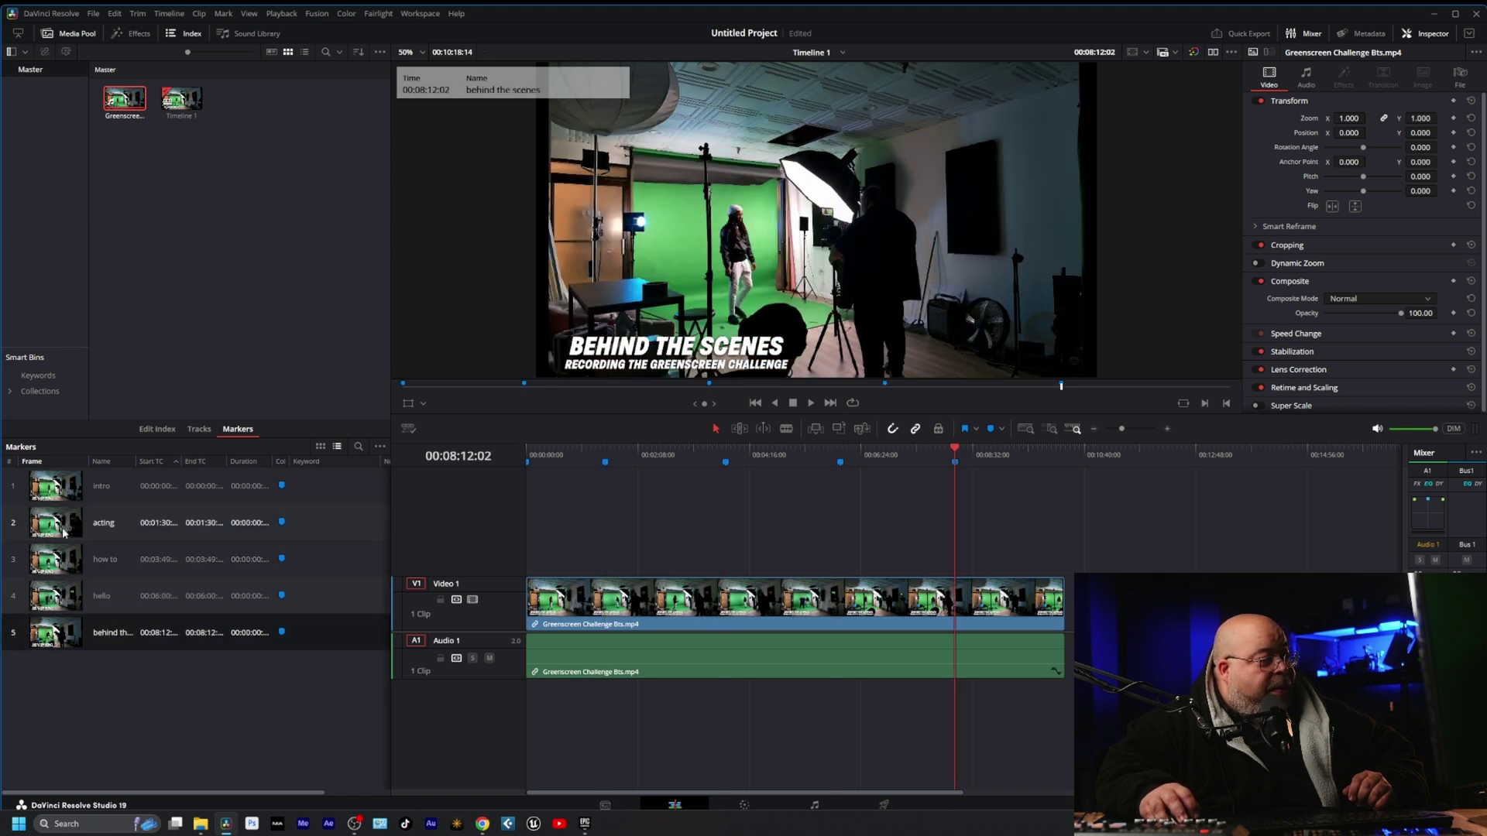
pyautogui.click(56, 496)
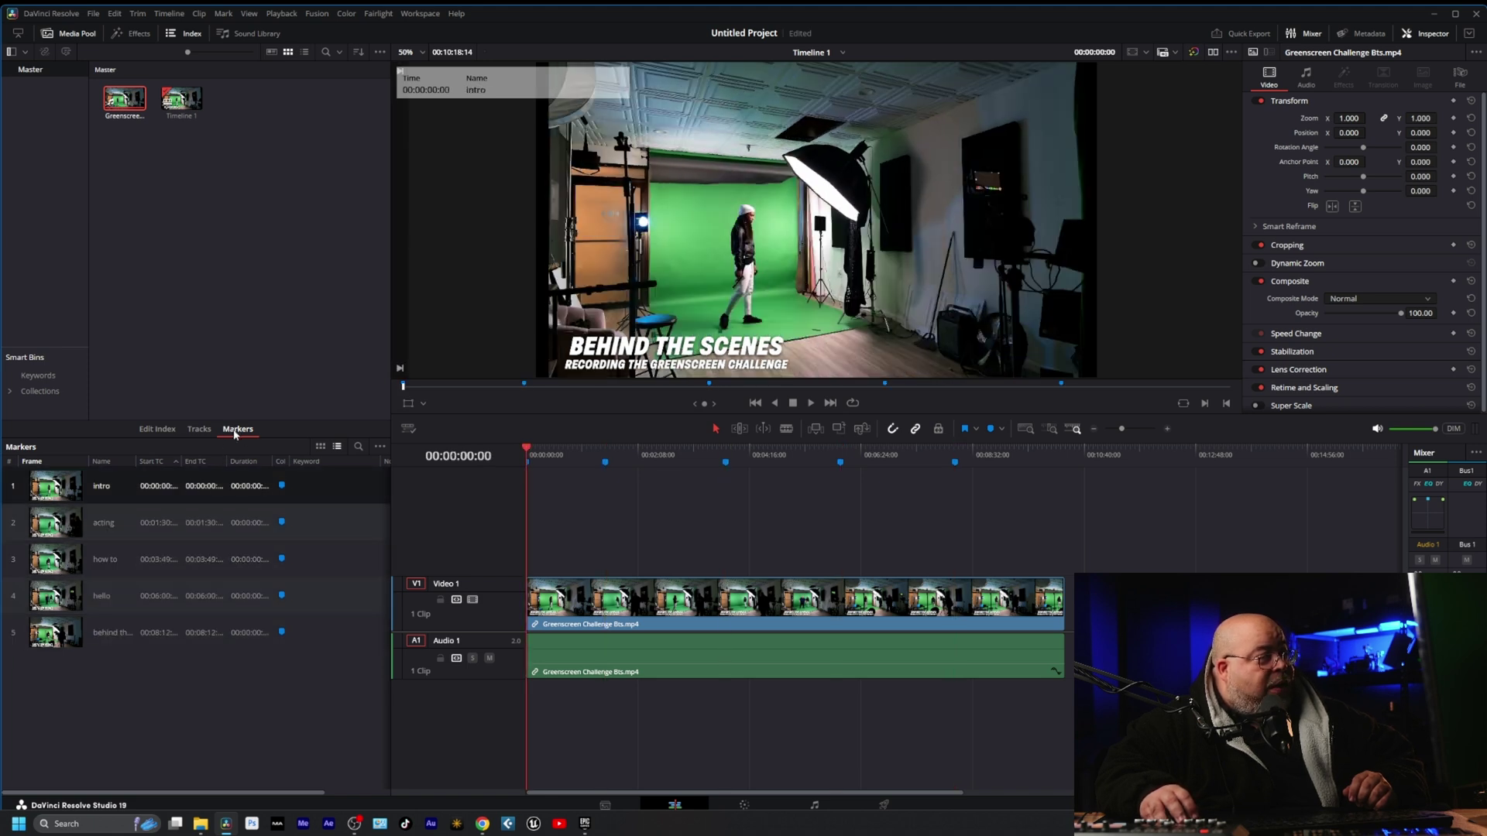
# Hide and reshow the Index, and scrub the timeline playhead to about 00:06:24:14
pyautogui.click(192, 34)
pyautogui.click(191, 34)
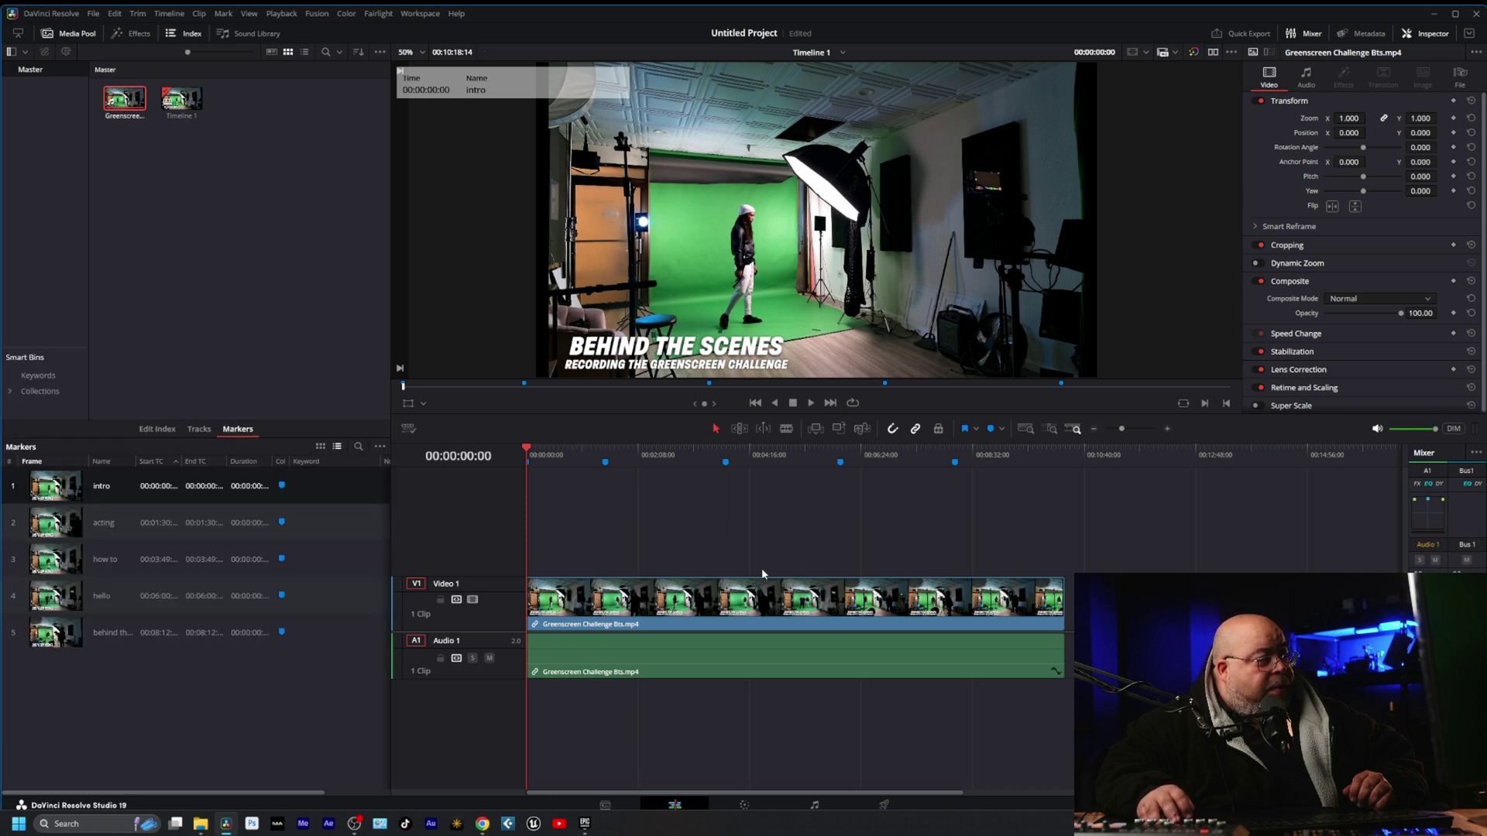
pyautogui.moveTo(902, 452); pyautogui.dragTo(862, 452)
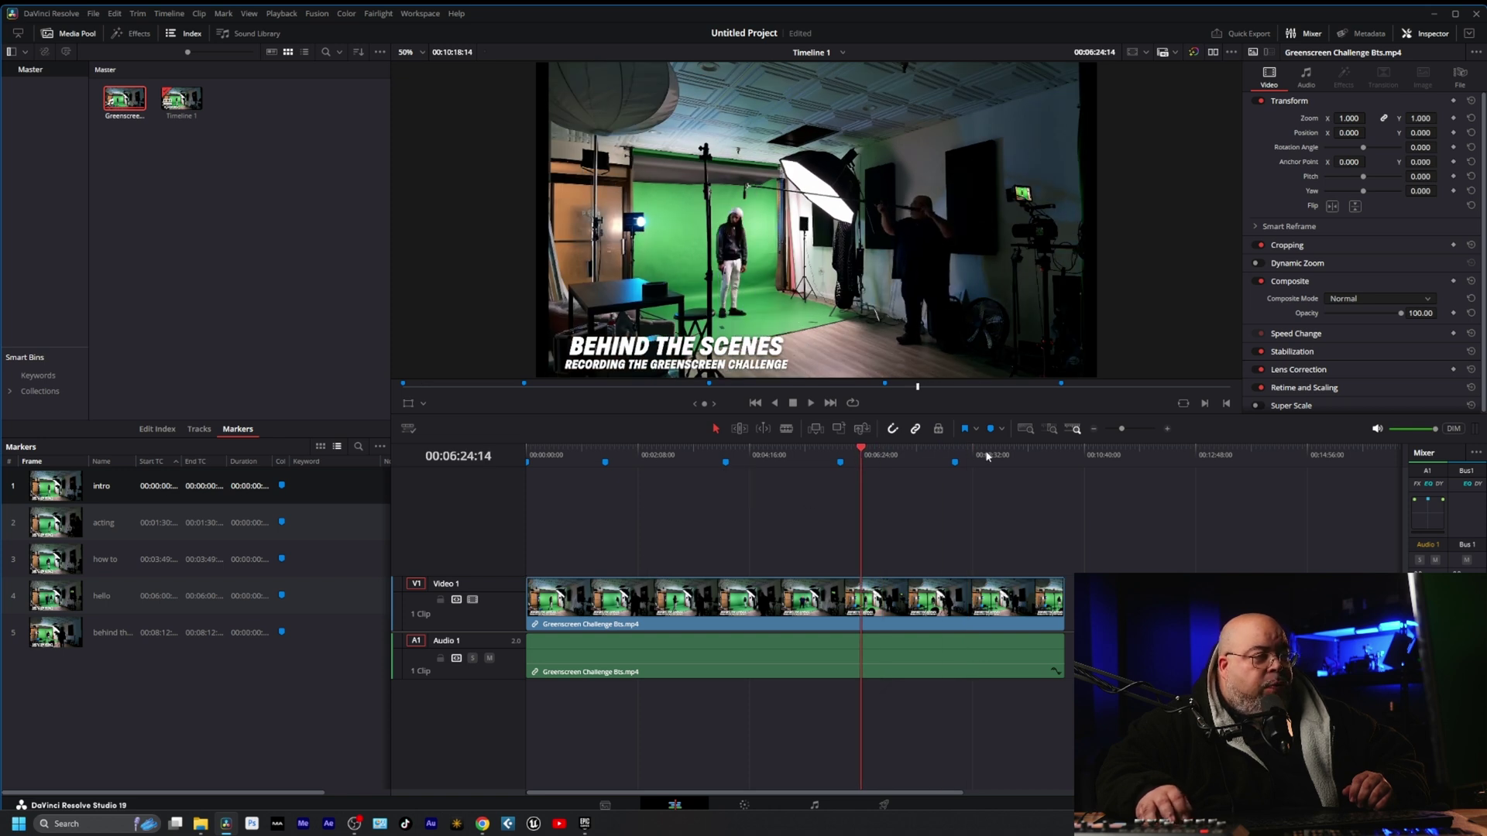
# Mark the in/out range from the timeline start to the end of the clip, and park the playhead on the "acting" marker
pyautogui.click(1036, 453)
pyautogui.click(1061, 451)
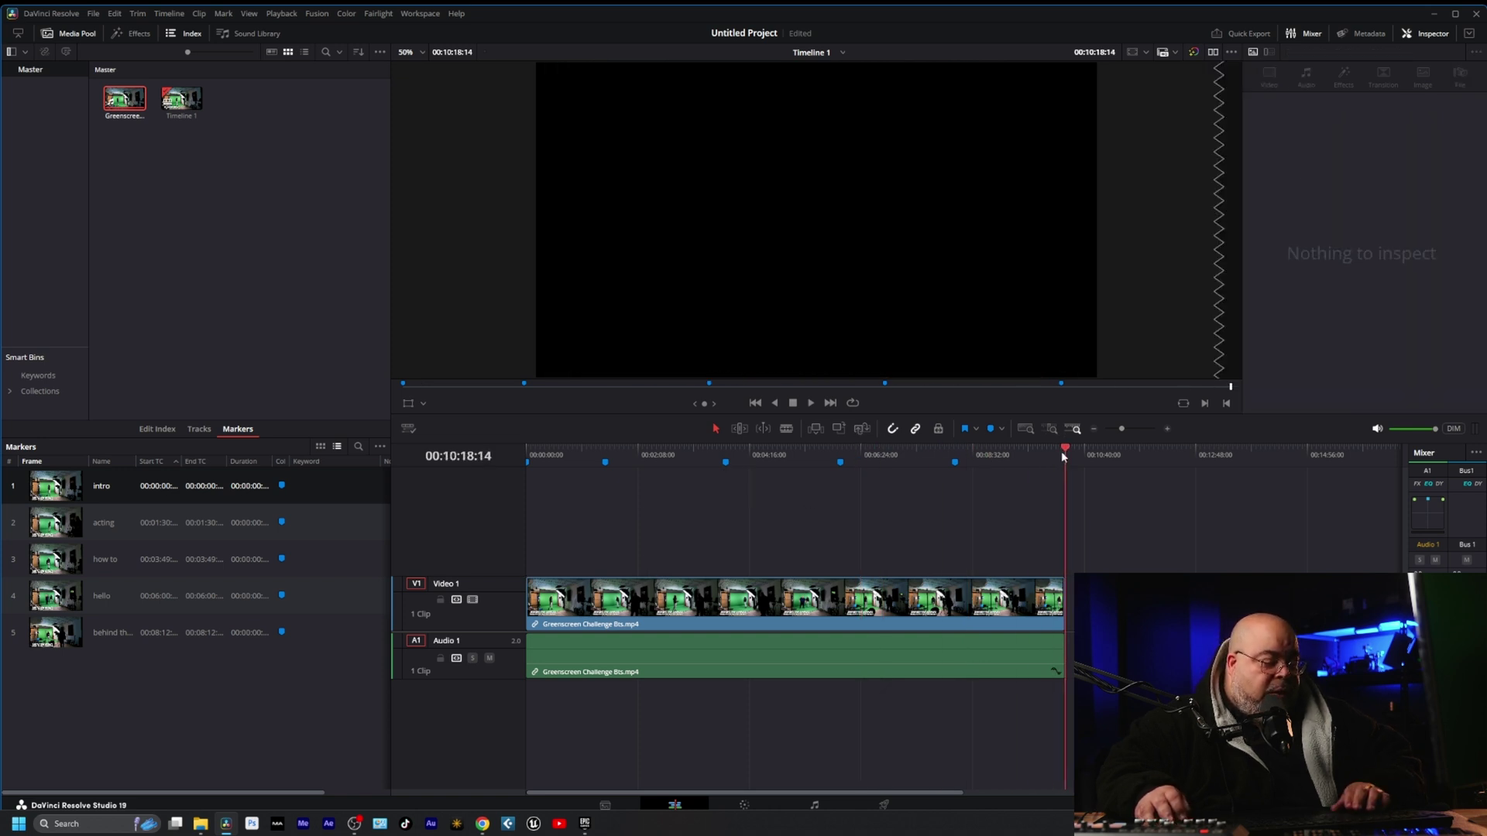
pyautogui.press('Home')
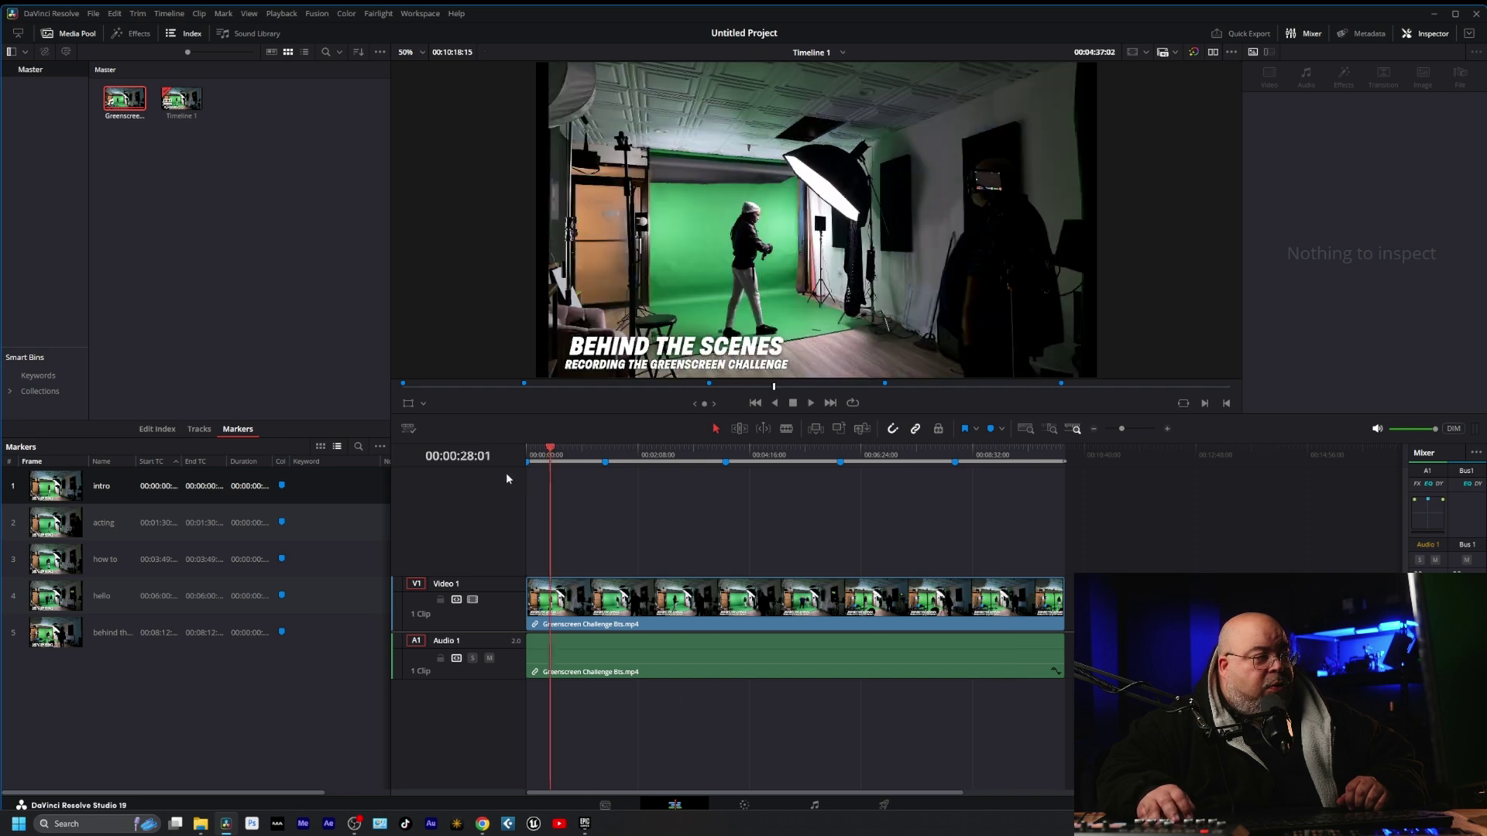
pyautogui.moveTo(518, 470); pyautogui.dragTo(637, 453)
pyautogui.hotkey('shift', 'Up')
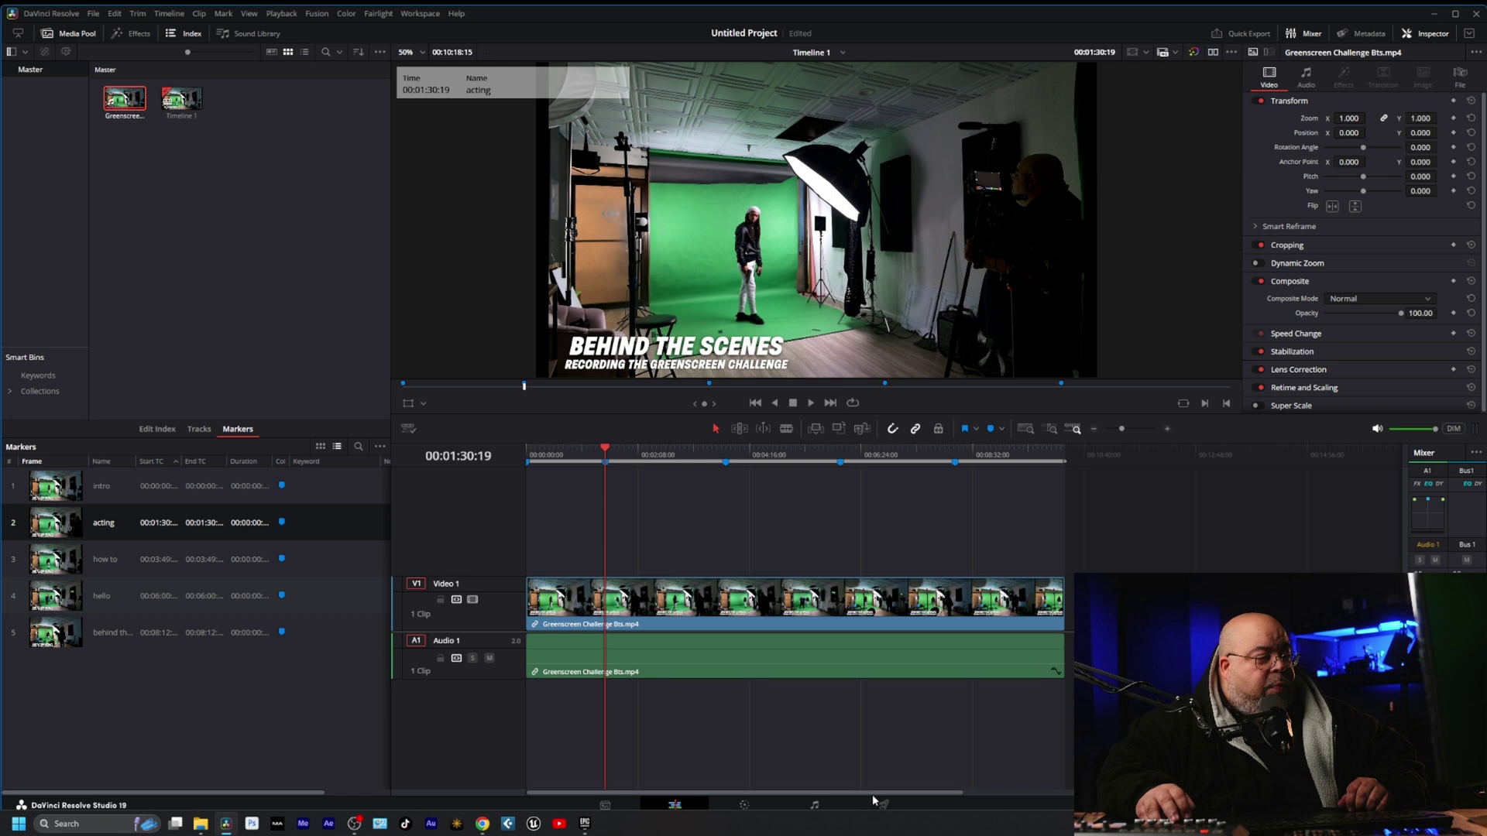
# On the Deliver page, name the export file "btsgreenscreentest" and set the encoder to NVIDIA
pyautogui.click(885, 805)
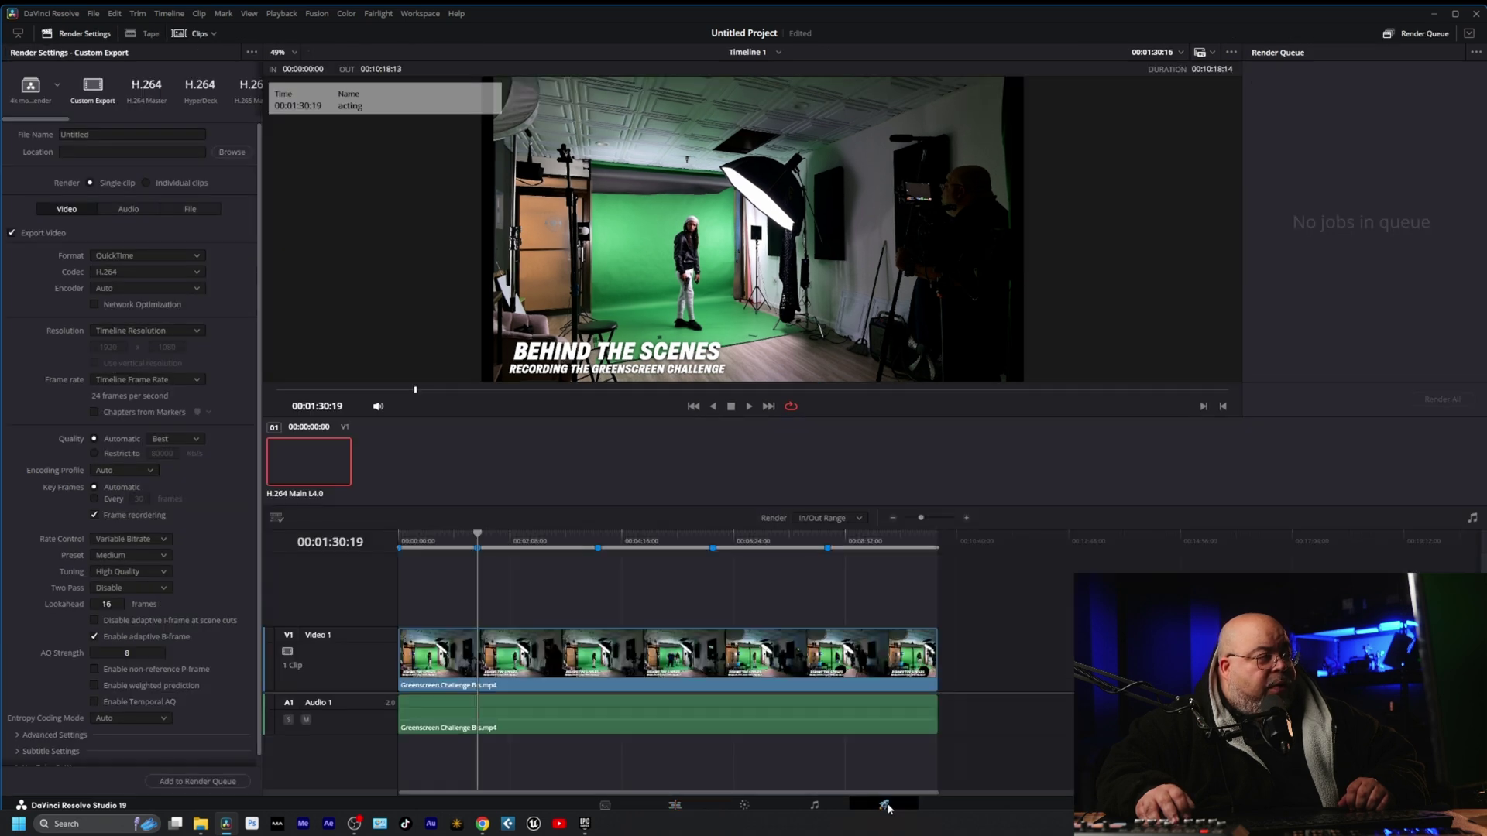
pyautogui.doubleClick(123, 132)
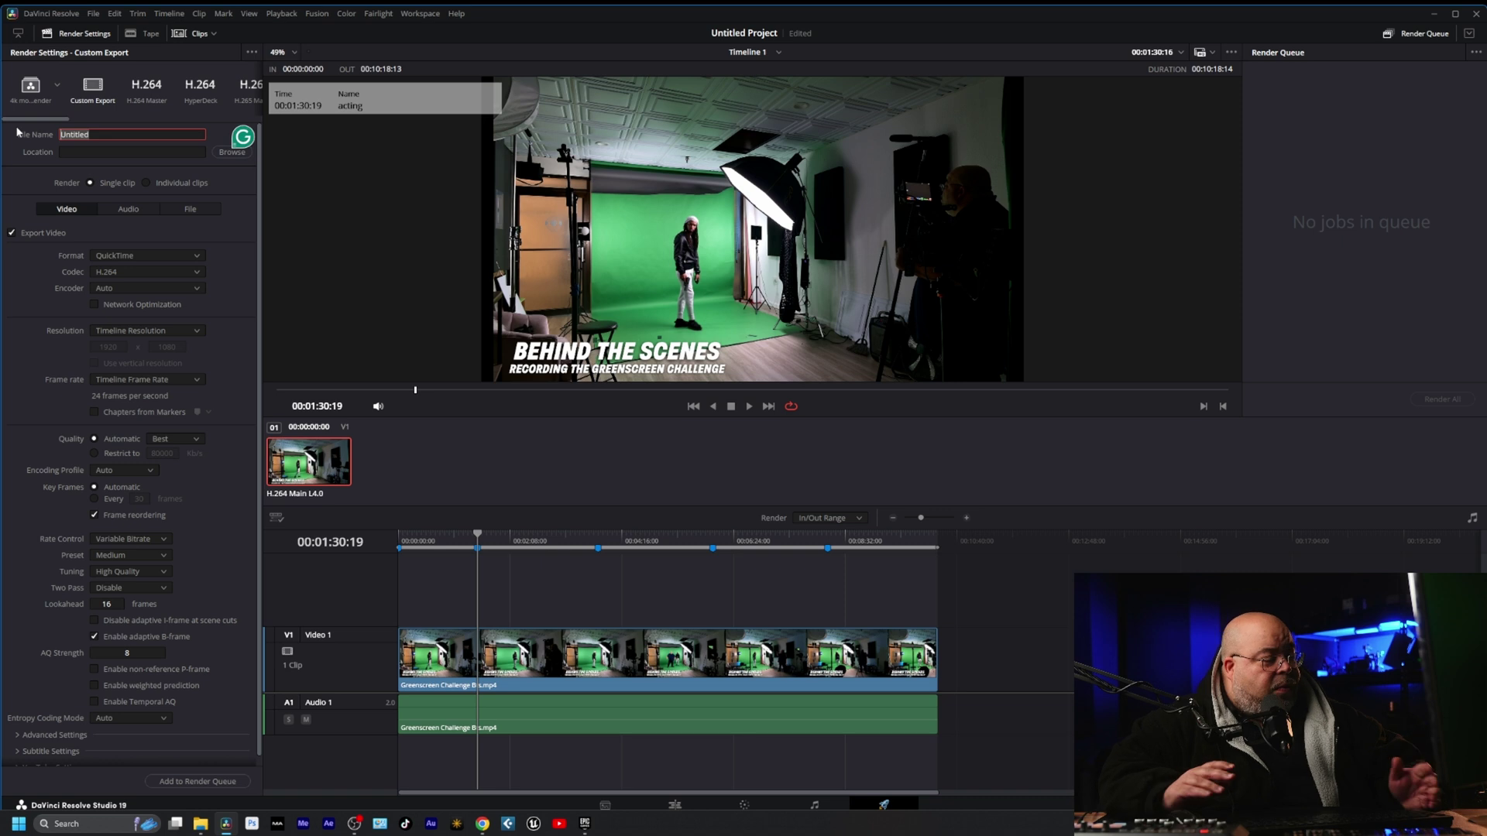
pyautogui.write('bts')
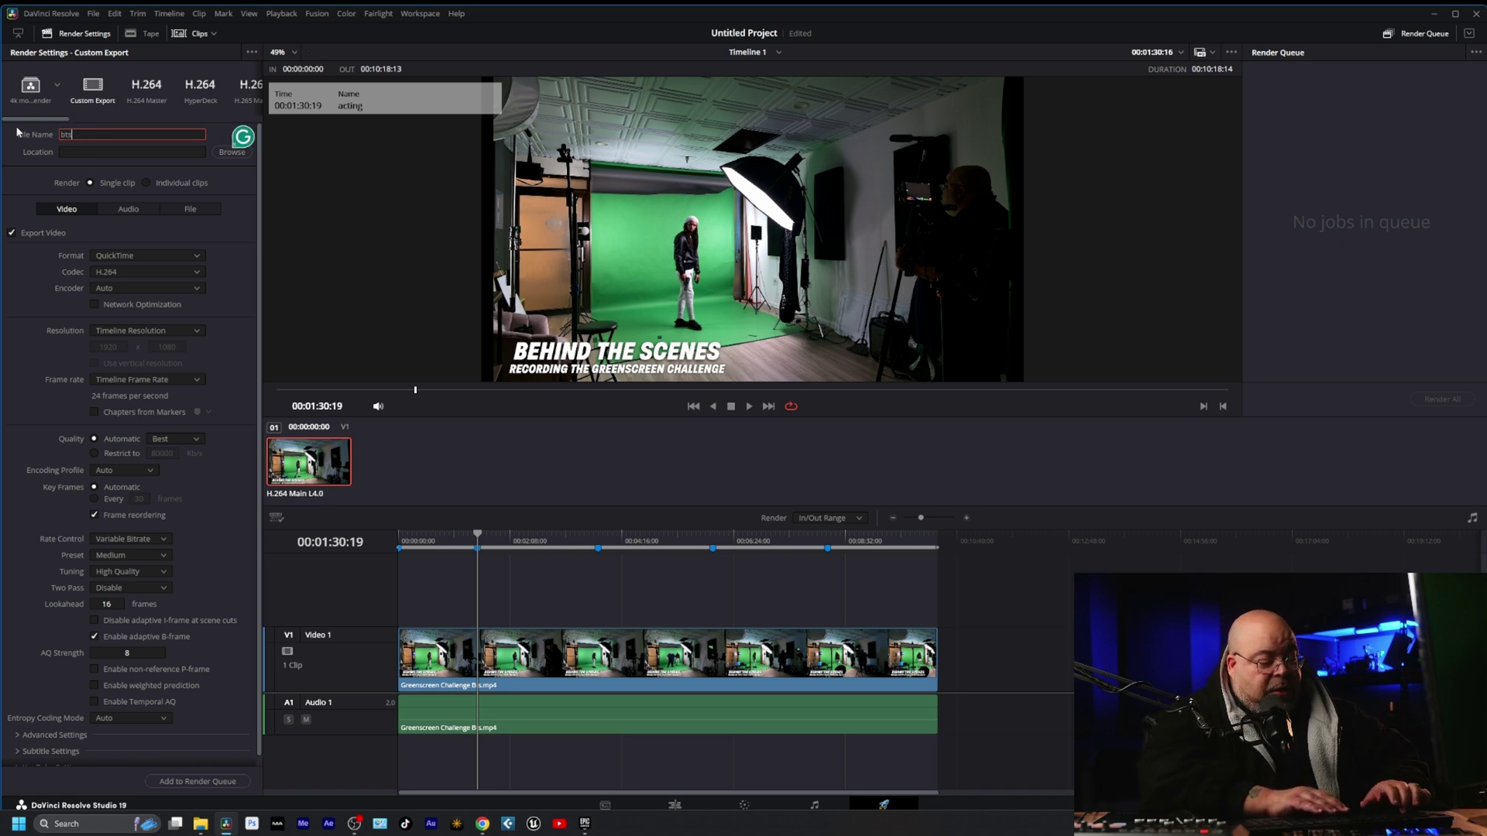
pyautogui.write('greens')
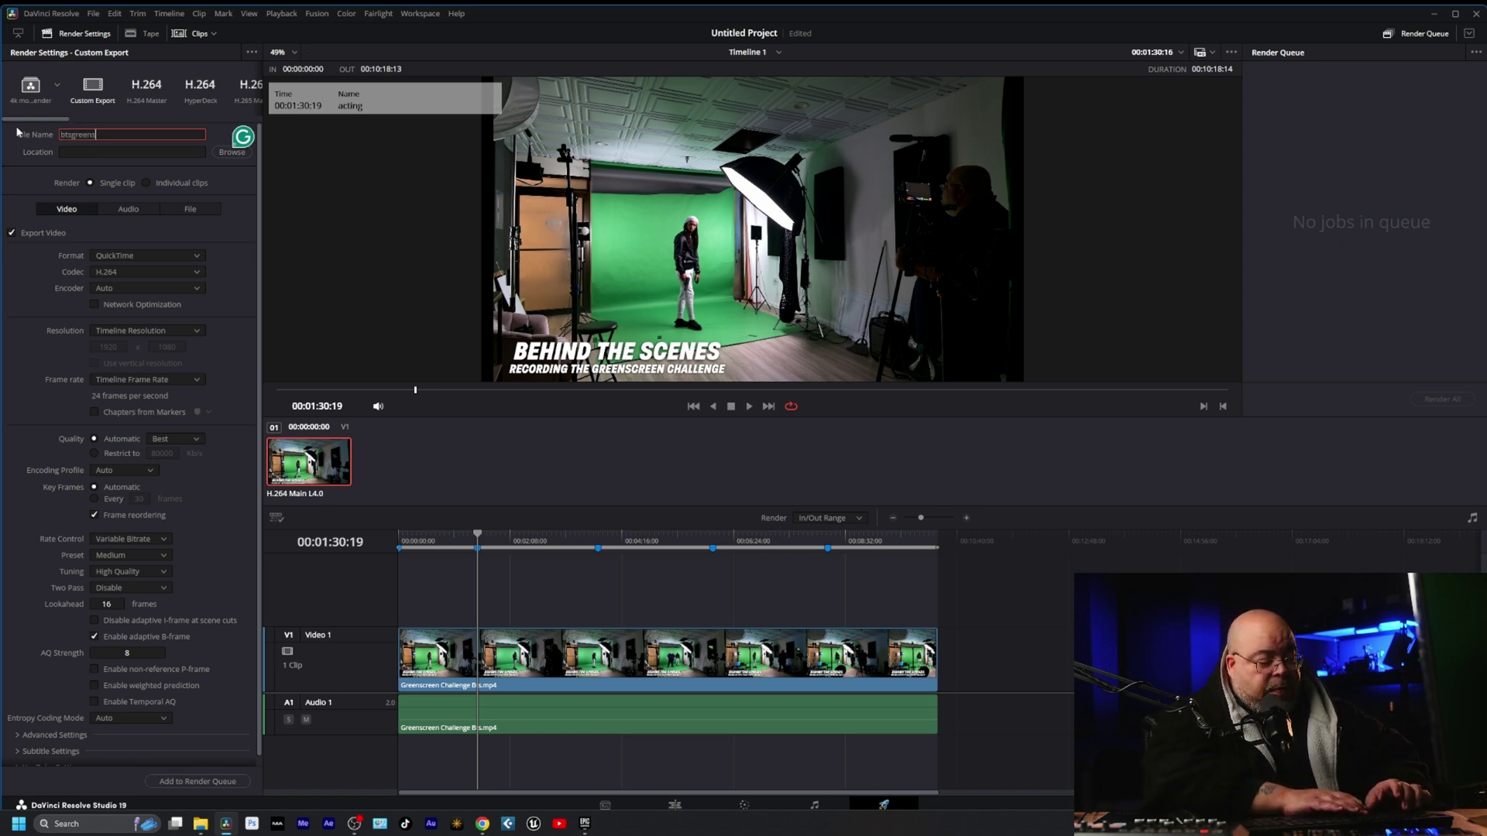
pyautogui.write('creentest')
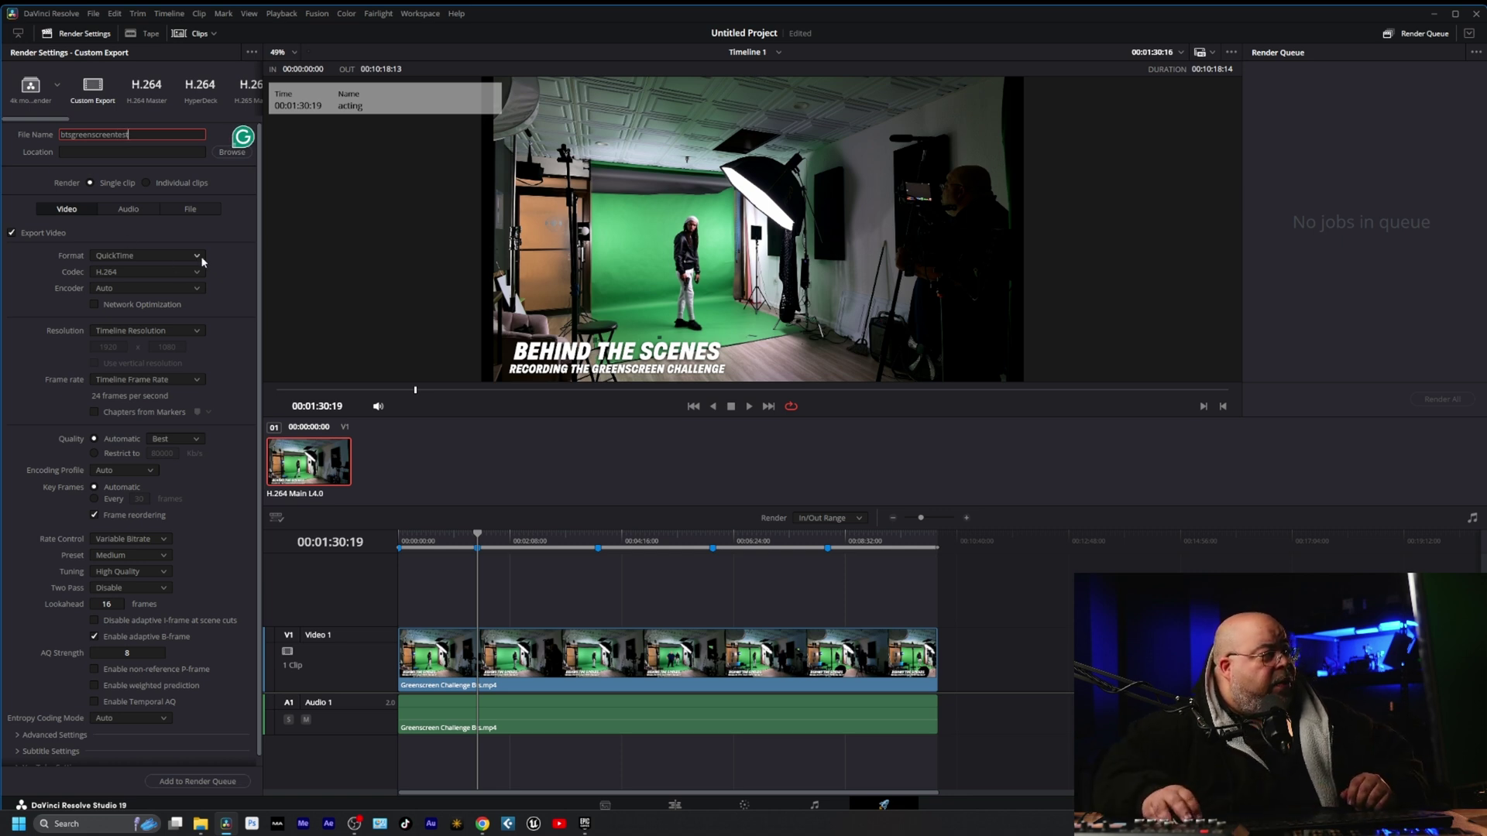
pyautogui.press('Return')
pyautogui.click(193, 287)
pyautogui.click(123, 317)
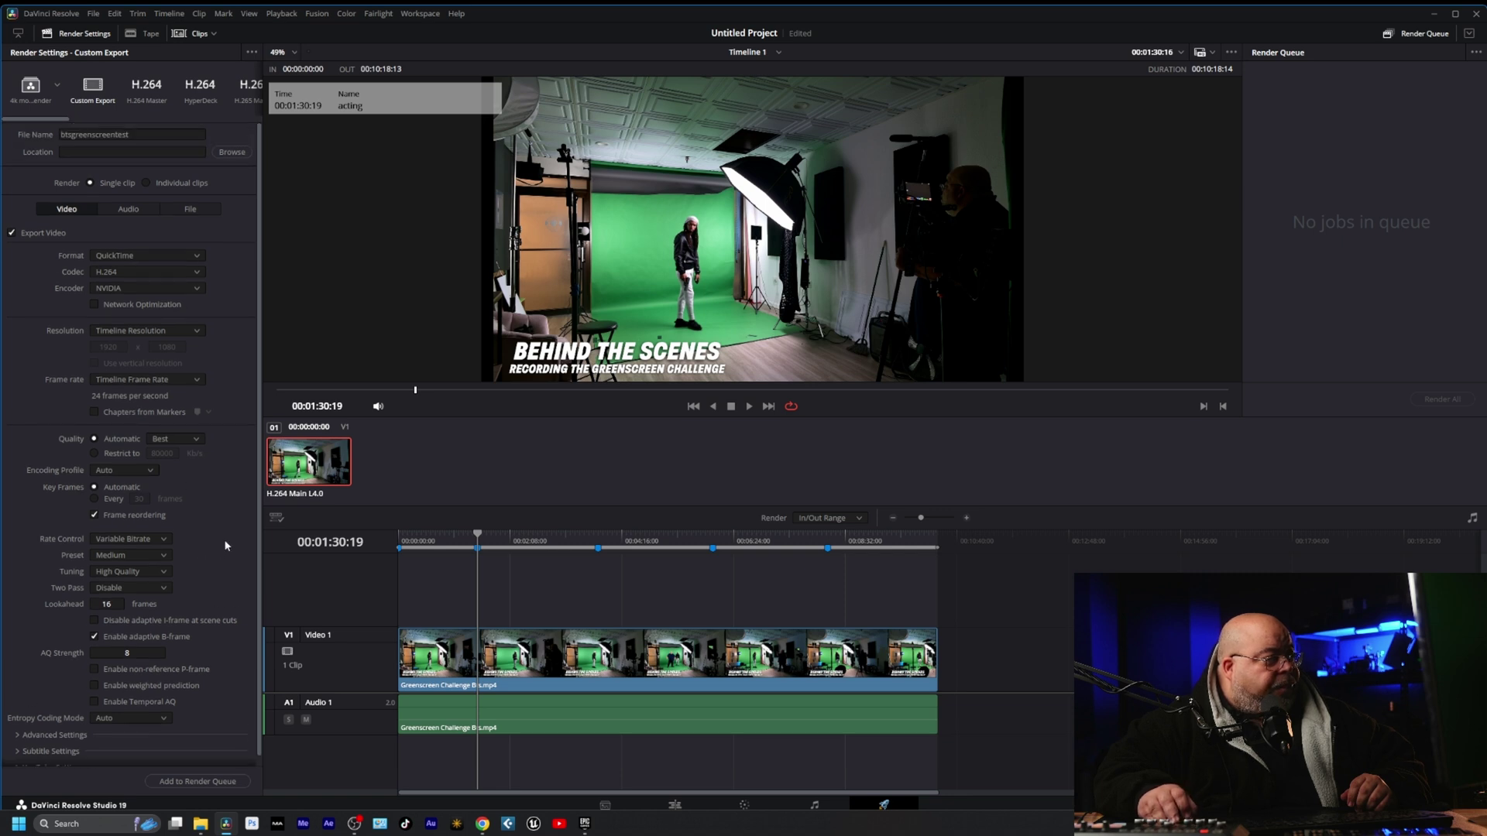
# Enable Chapters from Markers for the video export, and enable Upload directly to YouTube in the YouTube settings
pyautogui.scroll(-1, 240, 464)
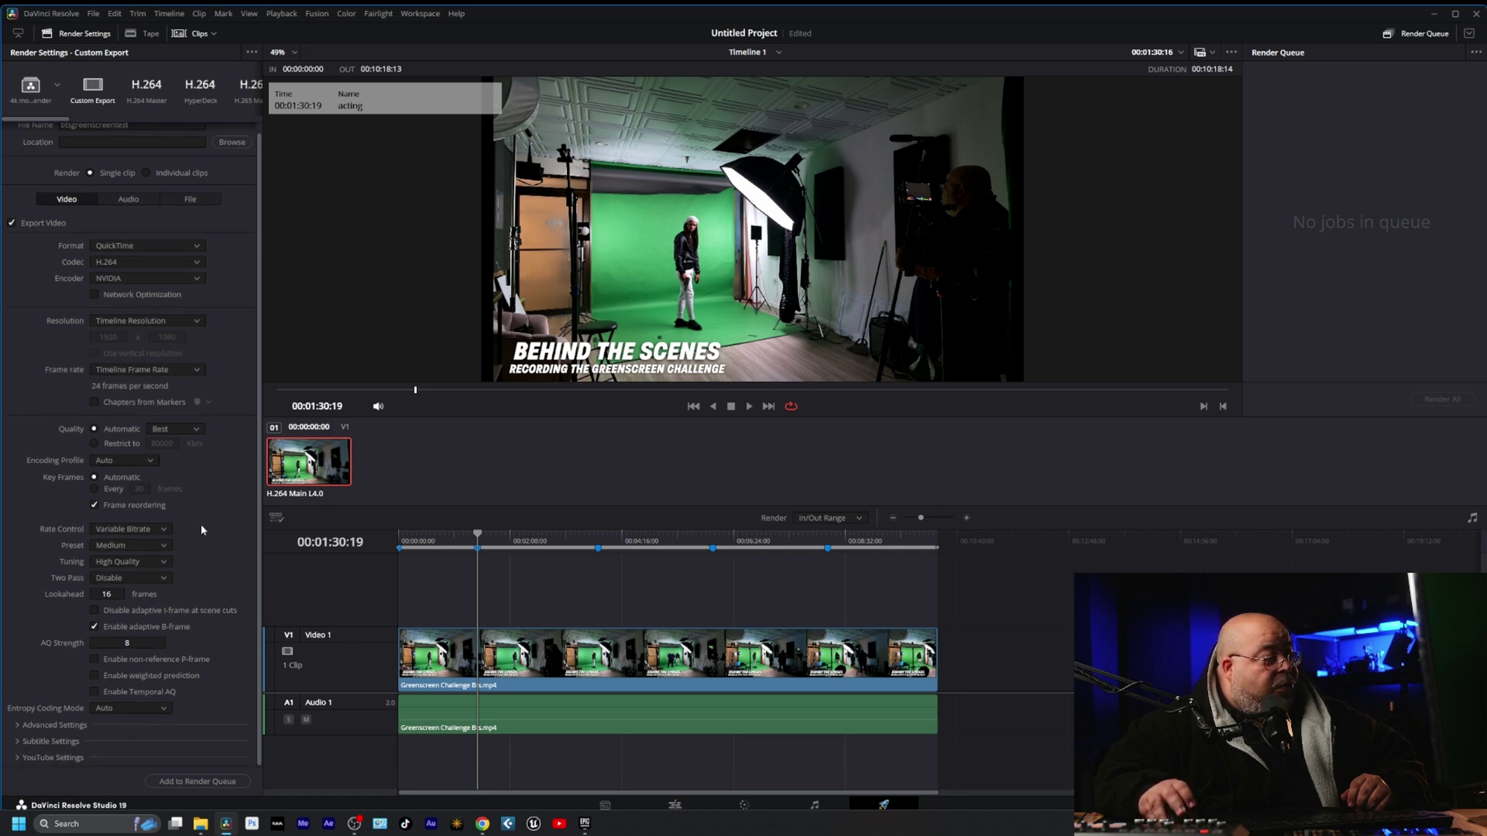
pyautogui.click(18, 761)
pyautogui.scroll(-3, 35, 710)
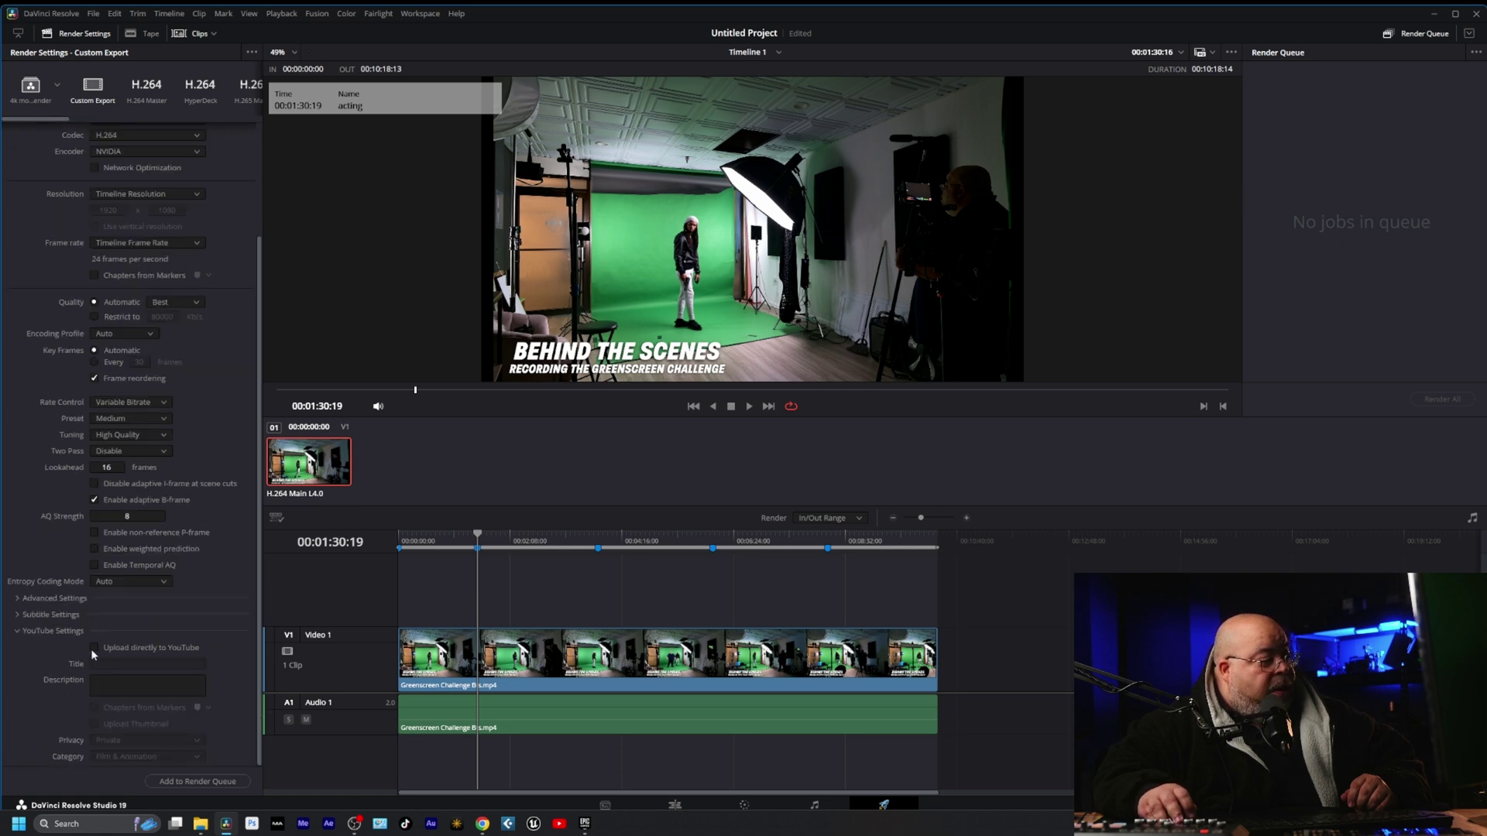
pyautogui.scroll(3, 69, 319)
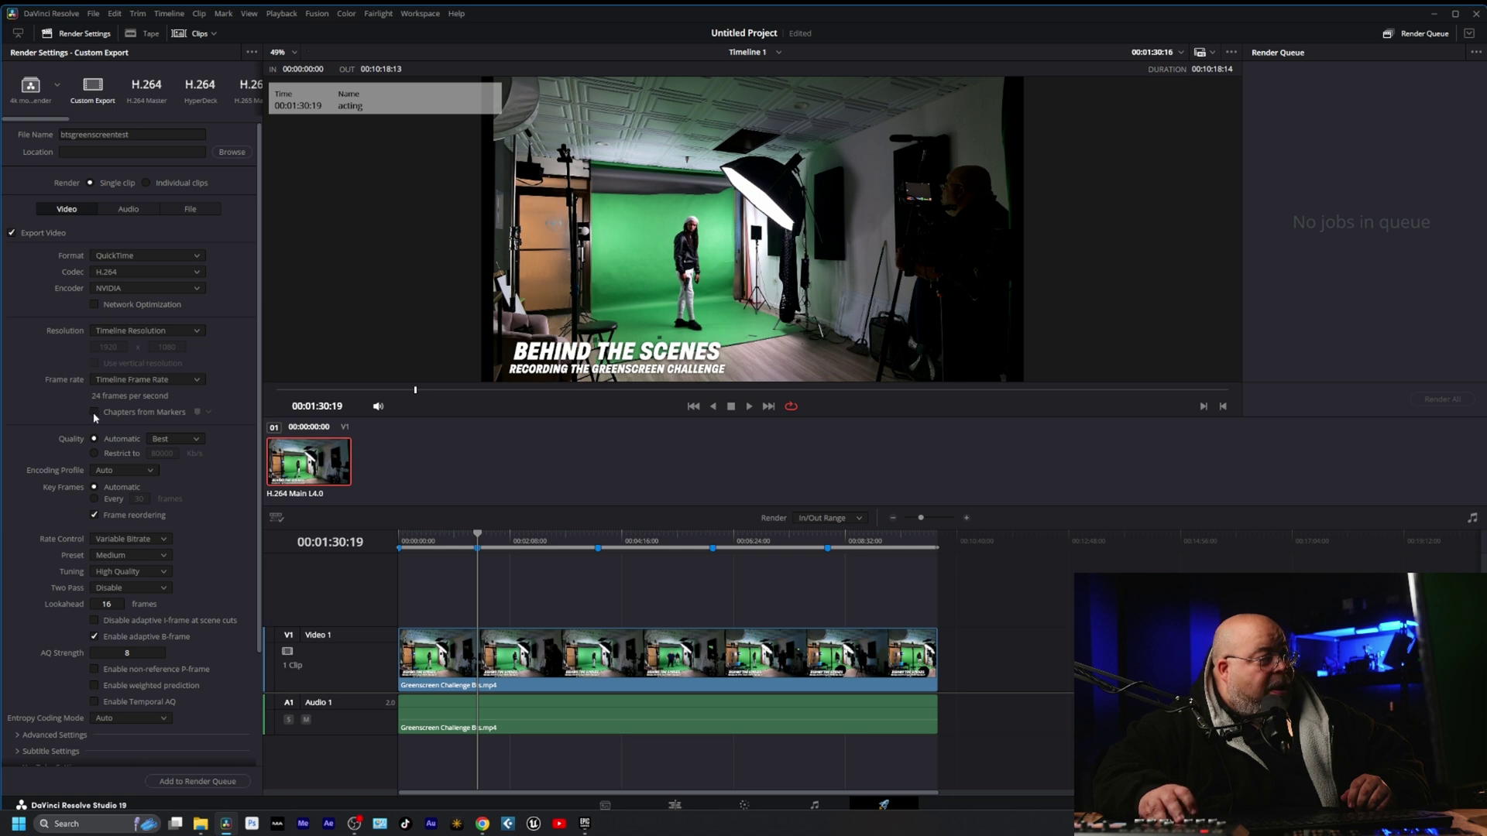
pyautogui.scroll(-3, 77, 542)
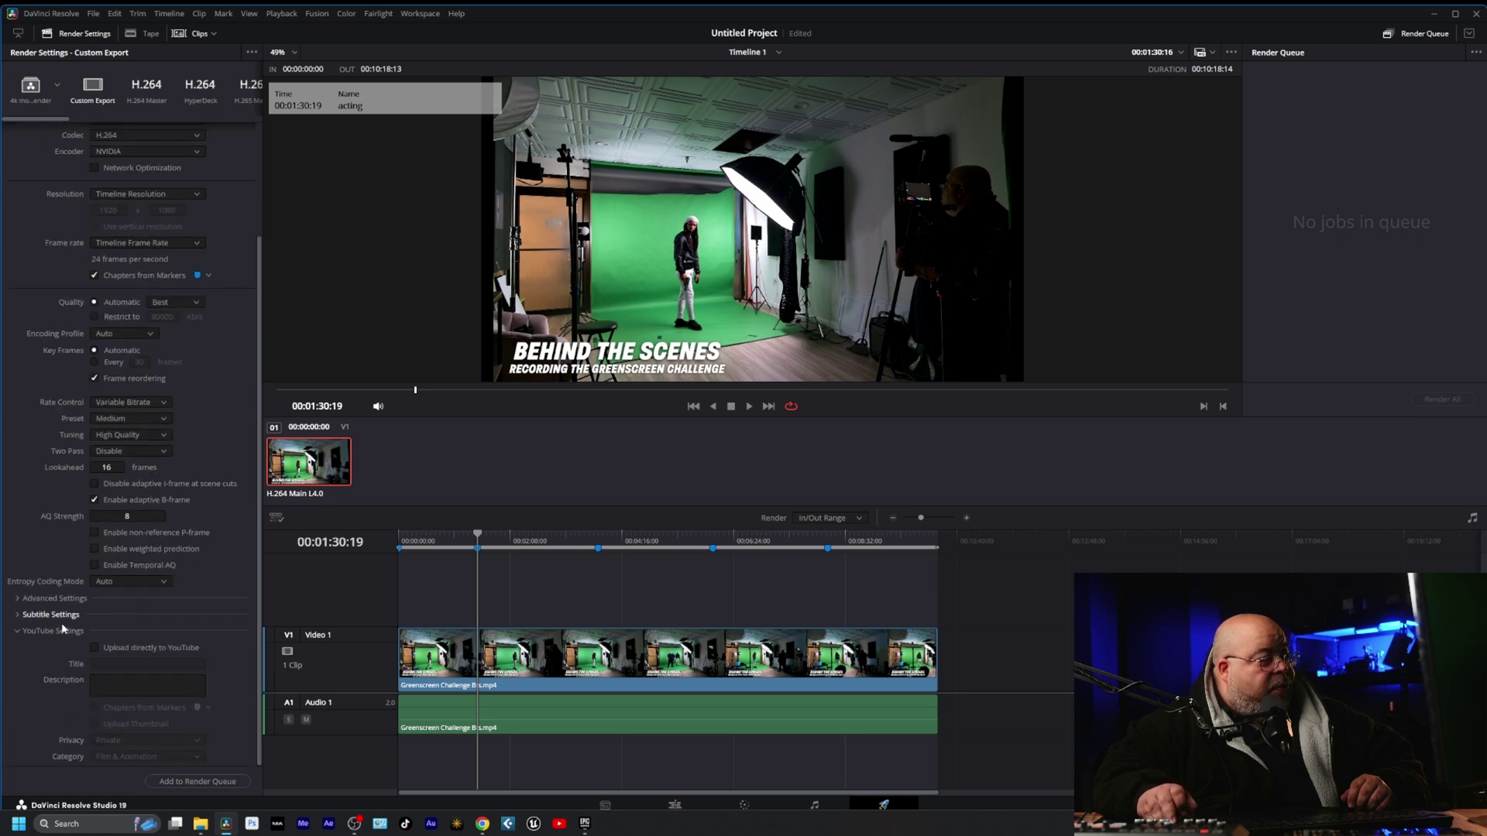
pyautogui.click(95, 646)
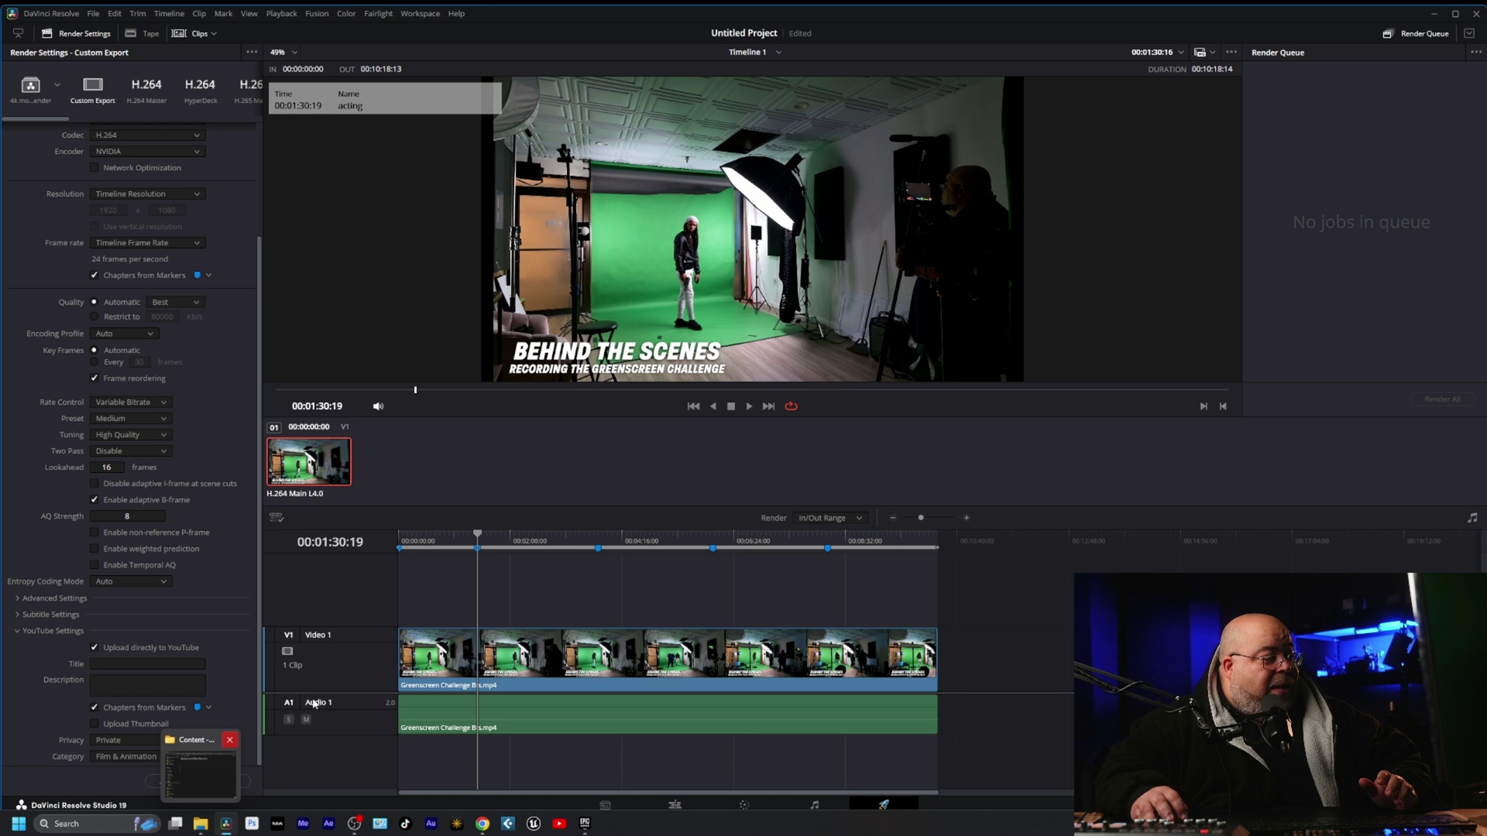
# Add the export to the render queue with the Desktop as its destination, and render all jobs
pyautogui.click(203, 783)
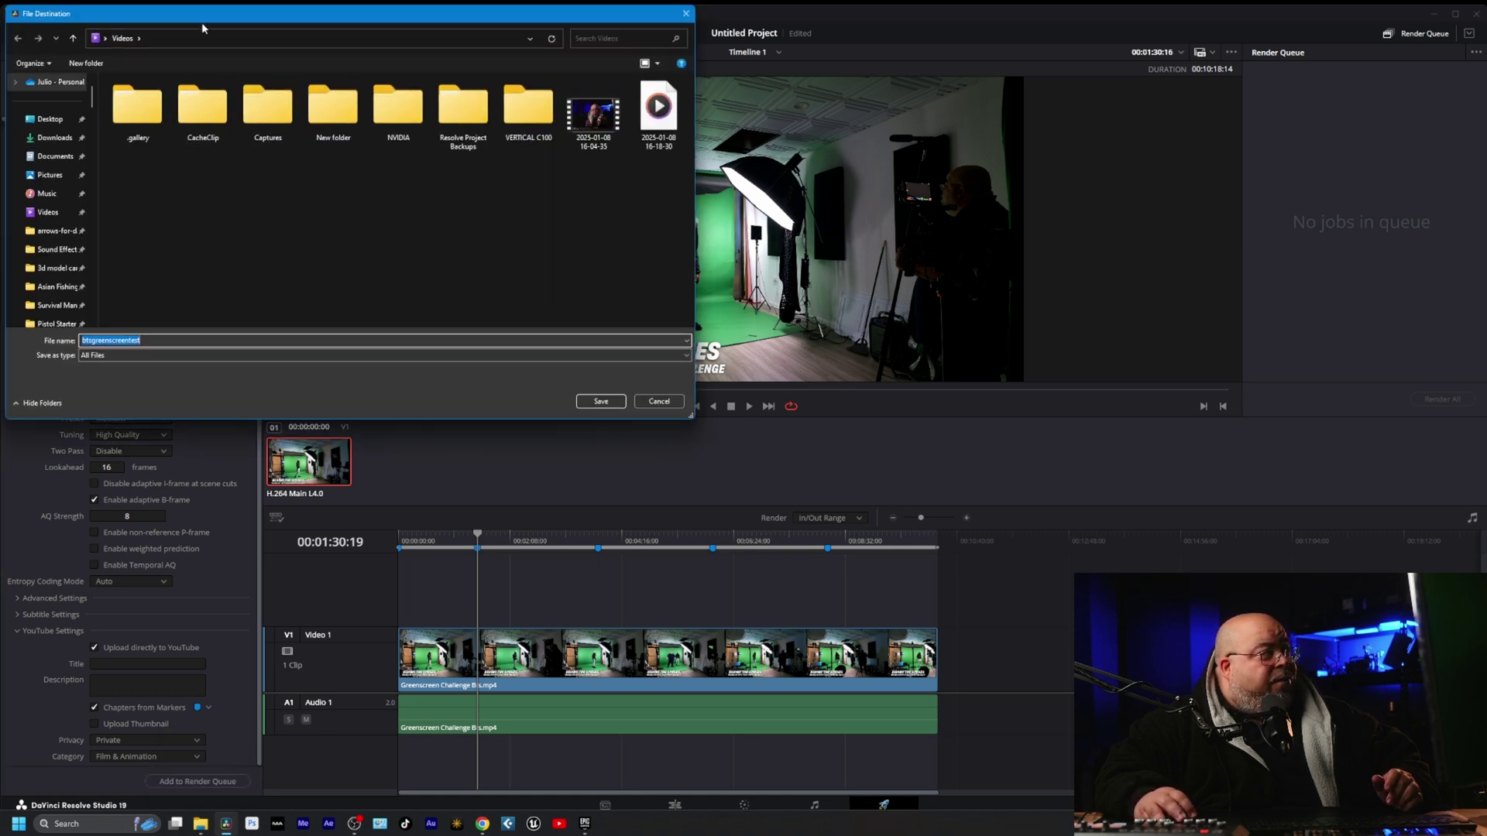
pyautogui.click(50, 119)
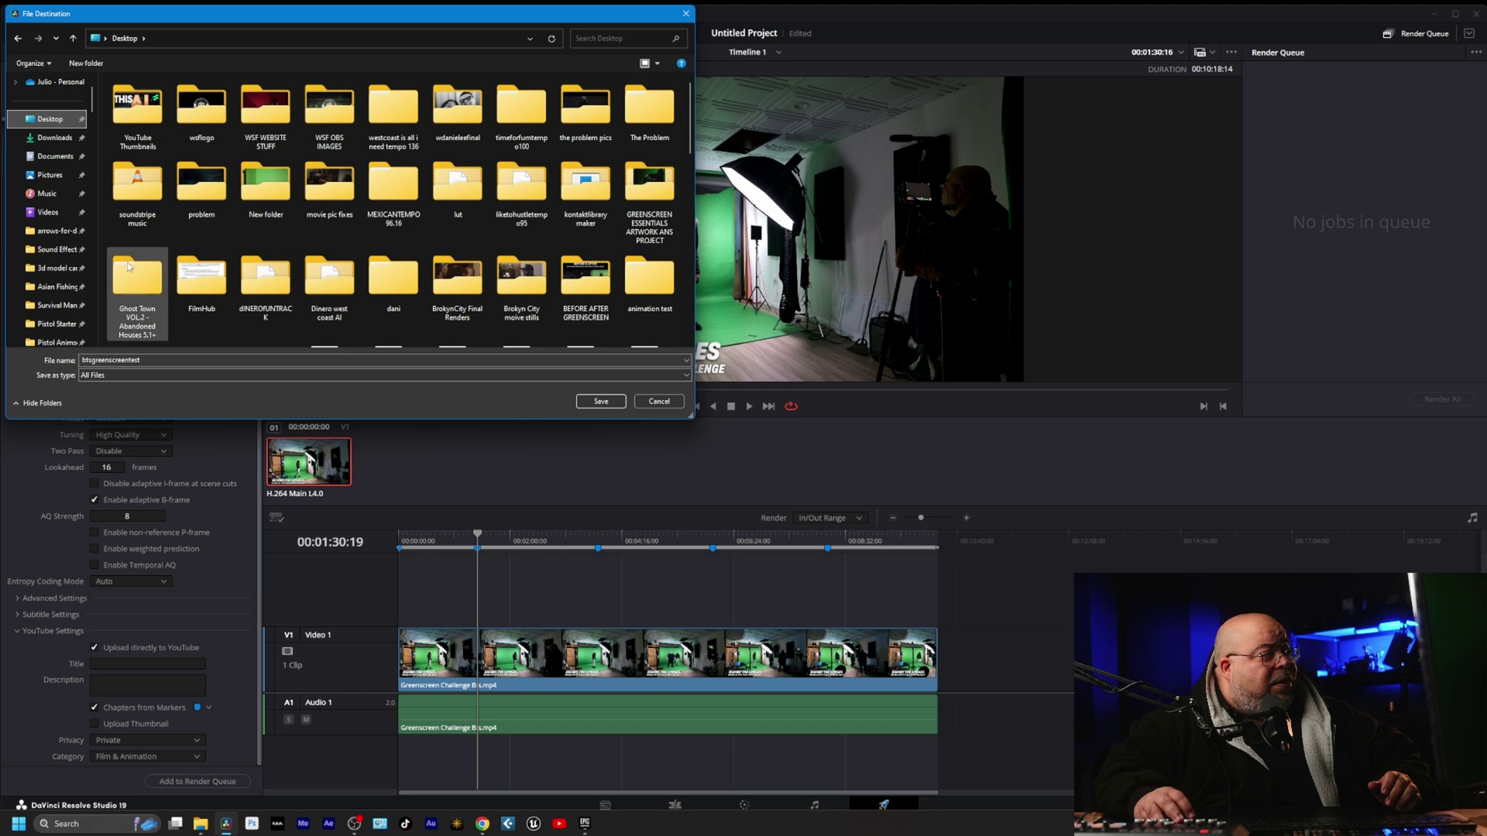
pyautogui.click(601, 401)
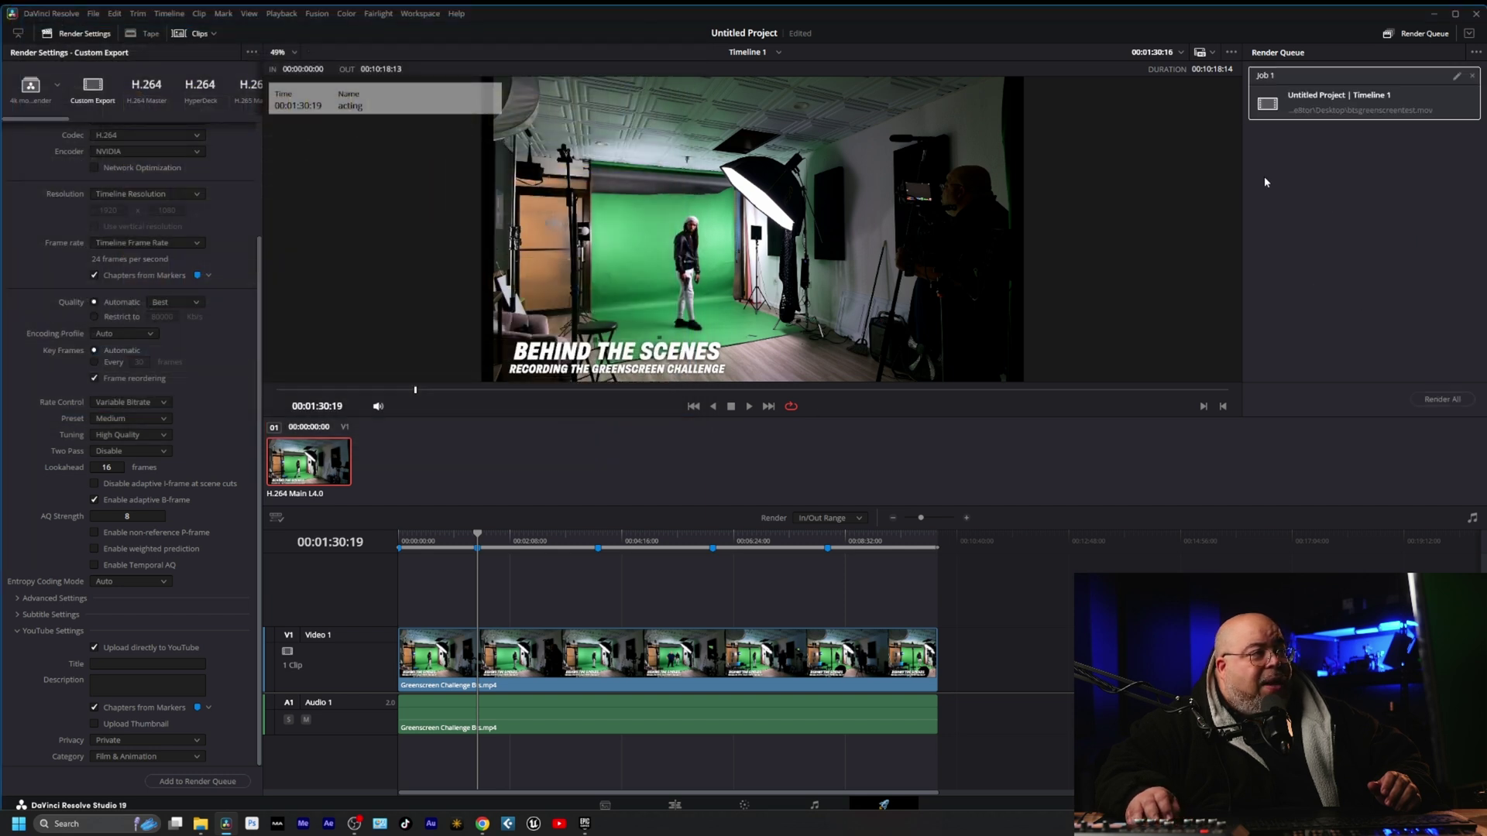
pyautogui.click(1442, 399)
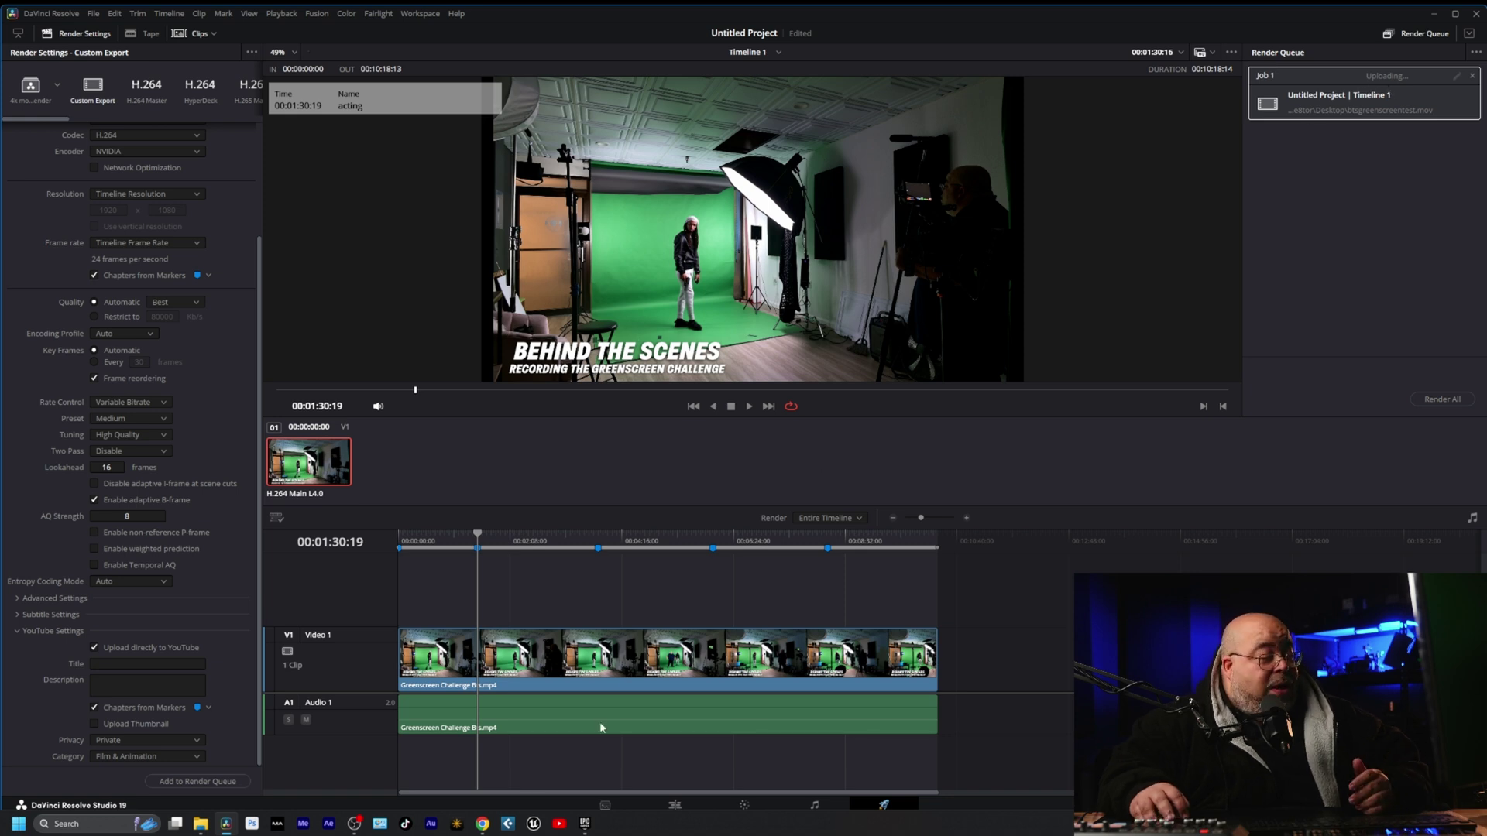
# Switch to Chrome, open the details of the "btsgreenscreentest" upload in YouTube Studio, and copy the chapter timestamps from its description
pyautogui.click(482, 824)
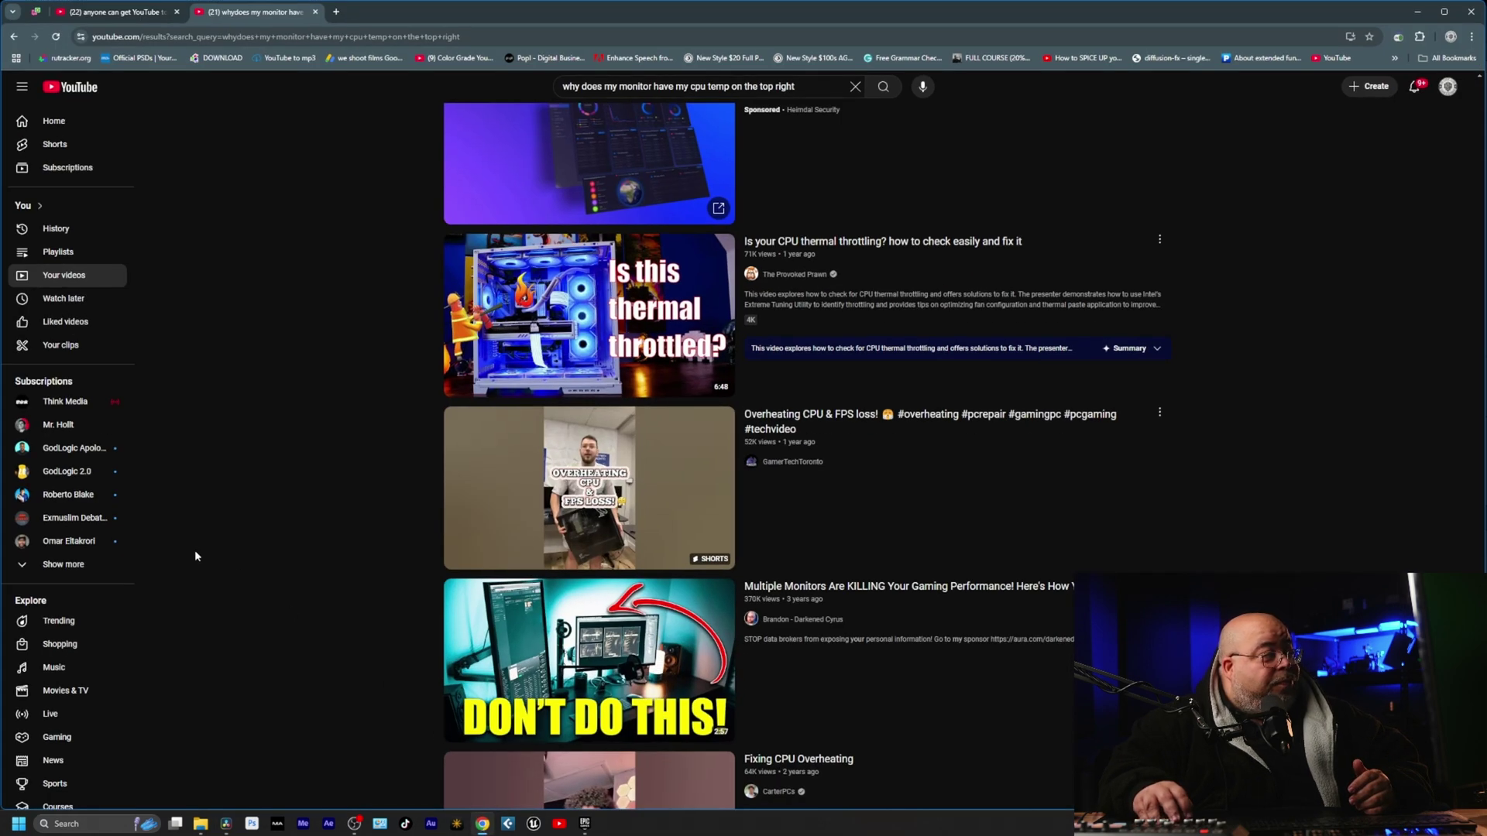
pyautogui.click(80, 276)
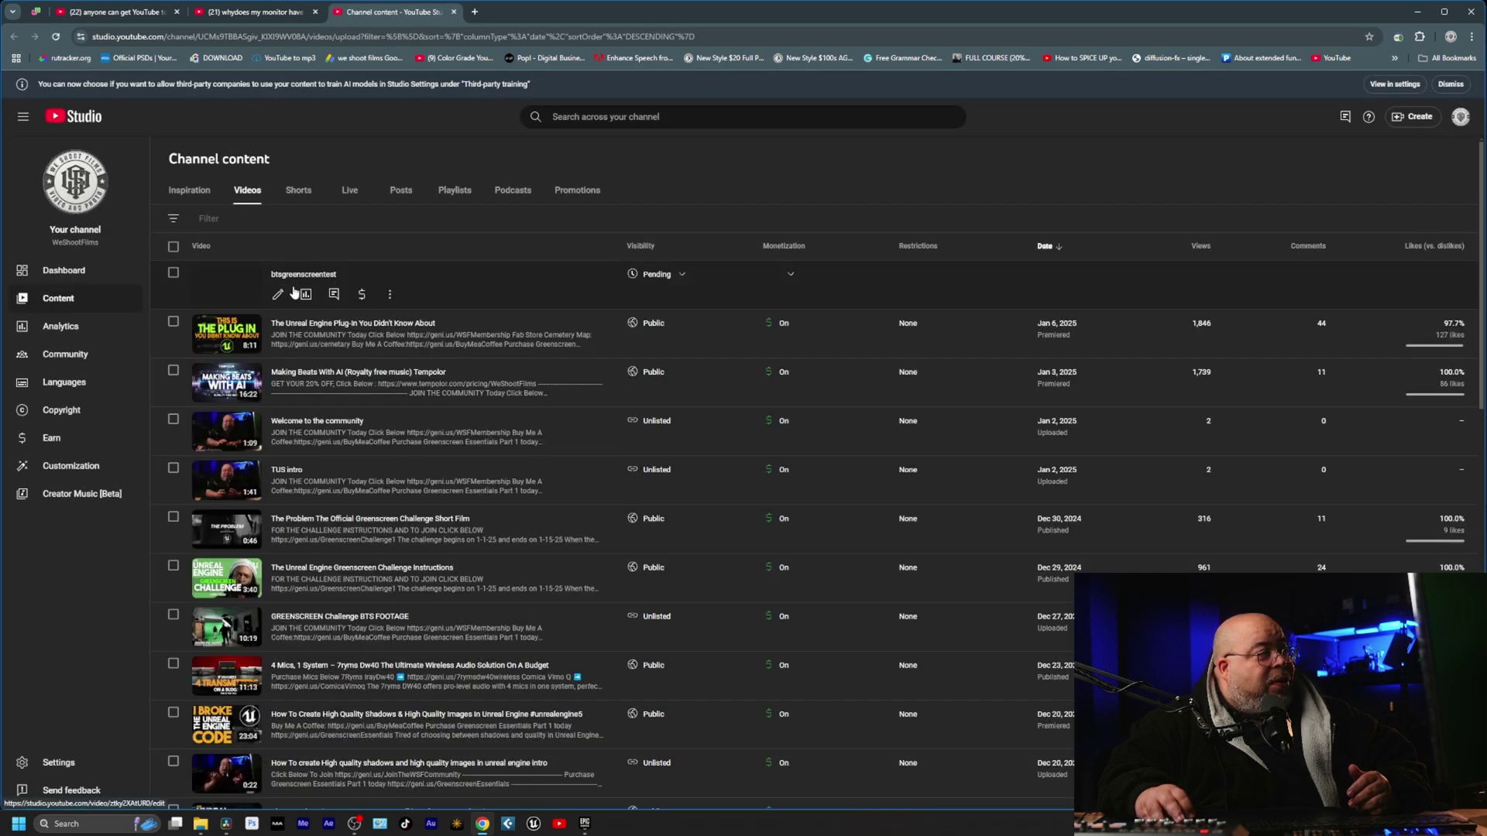
pyautogui.click(276, 296)
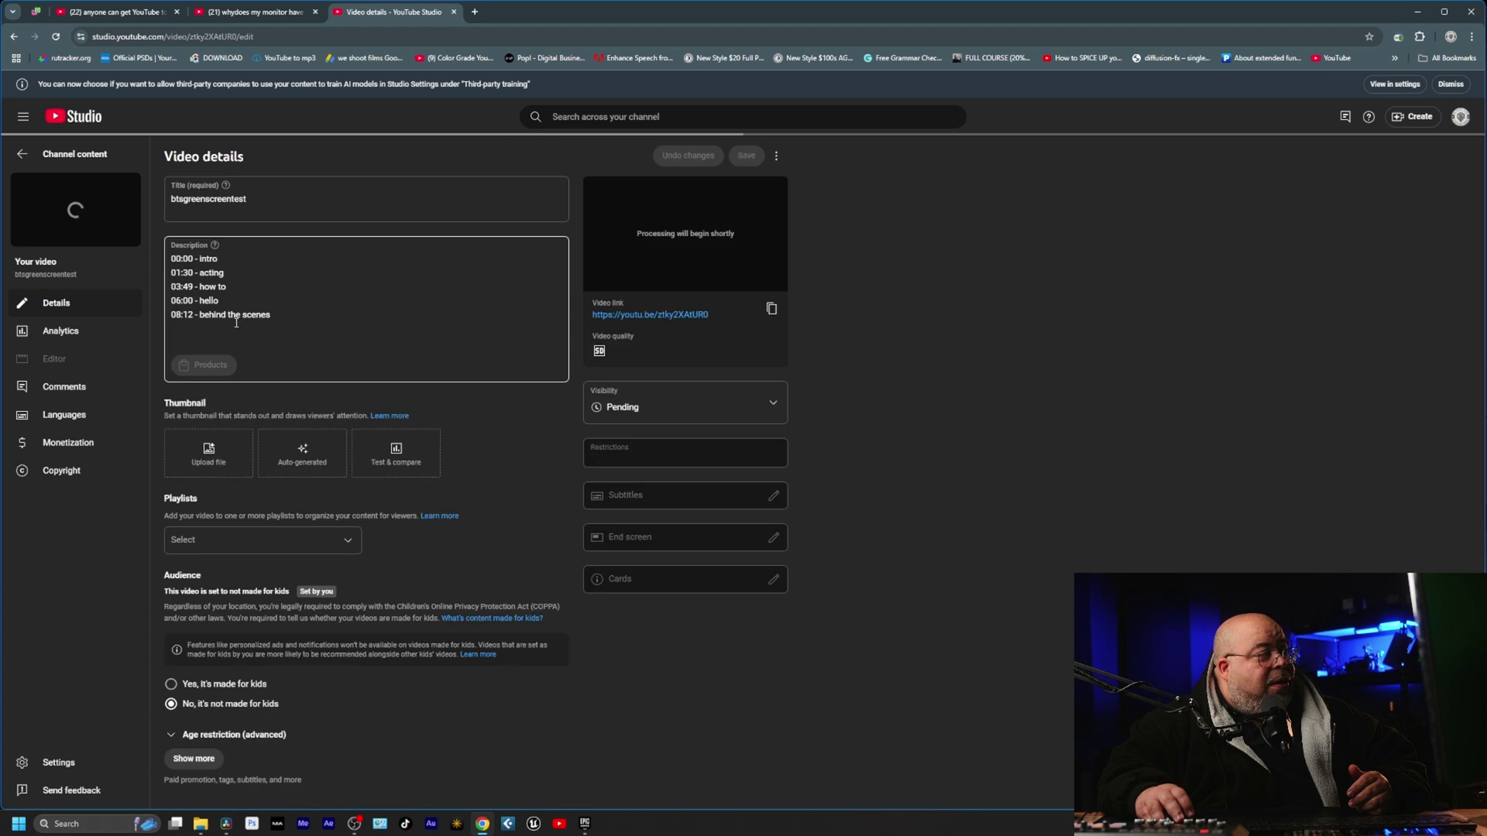
pyautogui.moveTo(271, 316); pyautogui.dragTo(172, 263)
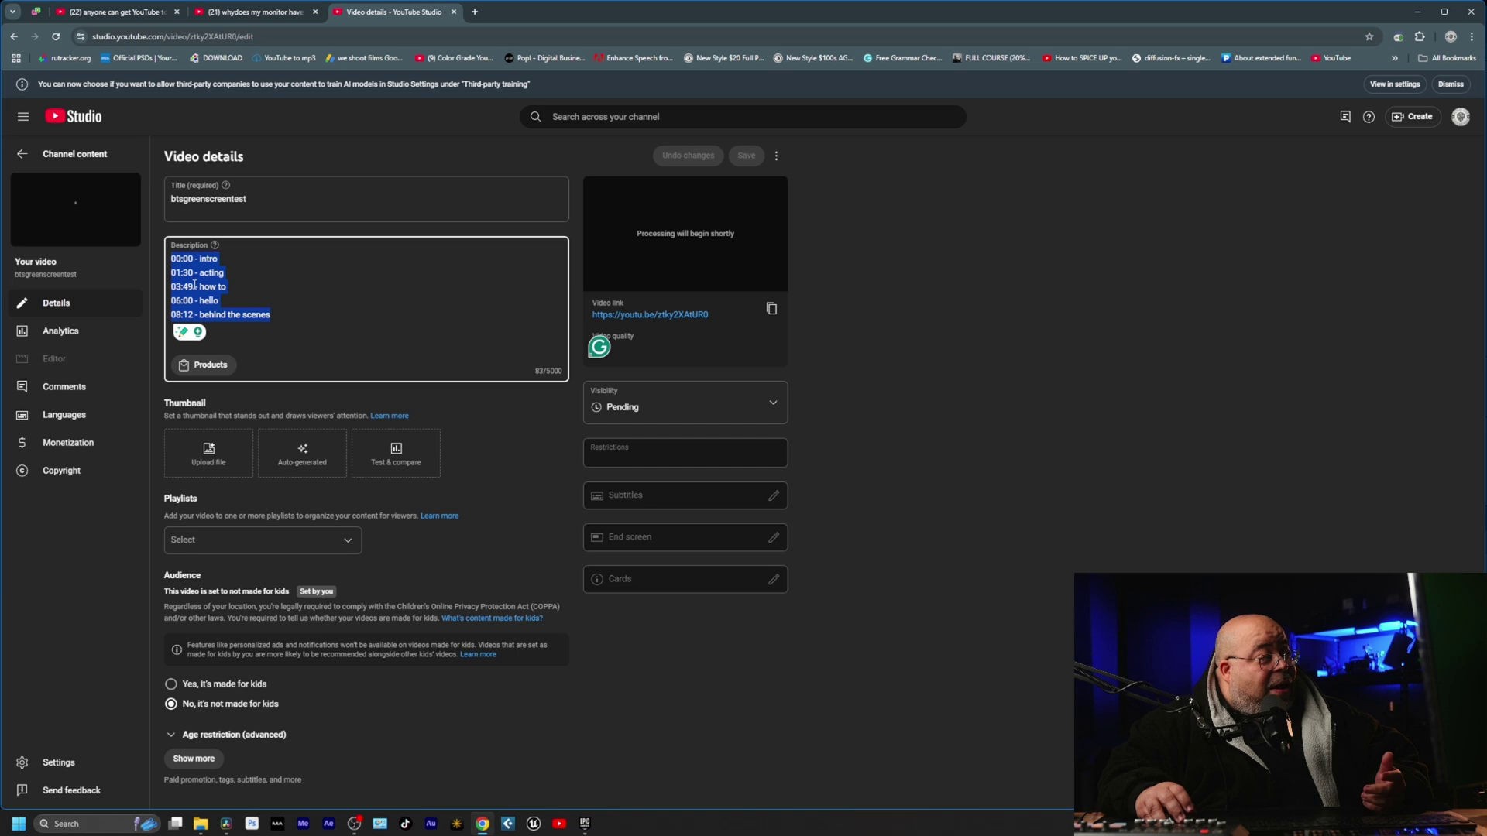
pyautogui.rightClick(193, 283)
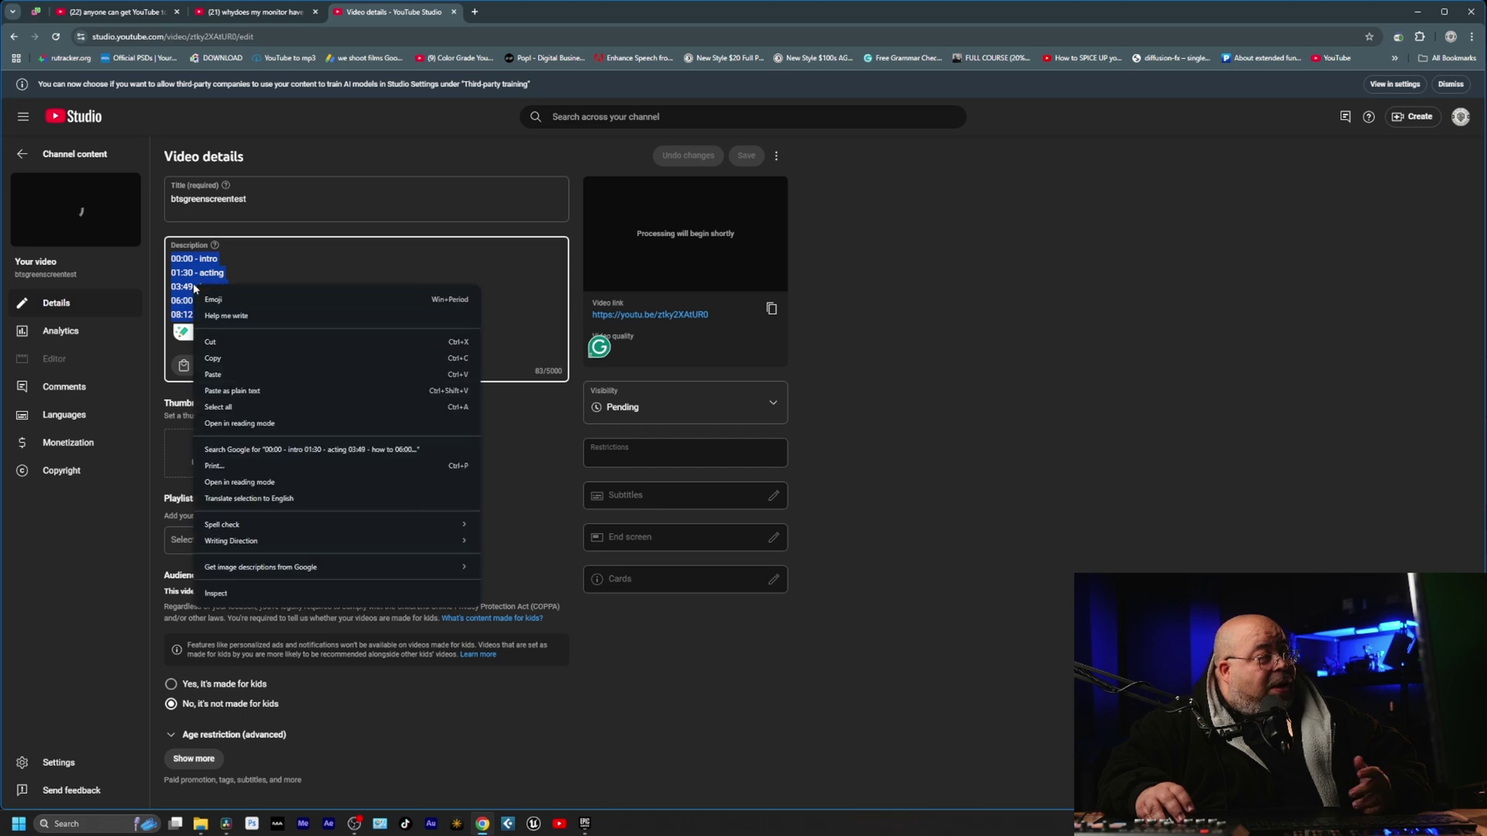
pyautogui.click(210, 360)
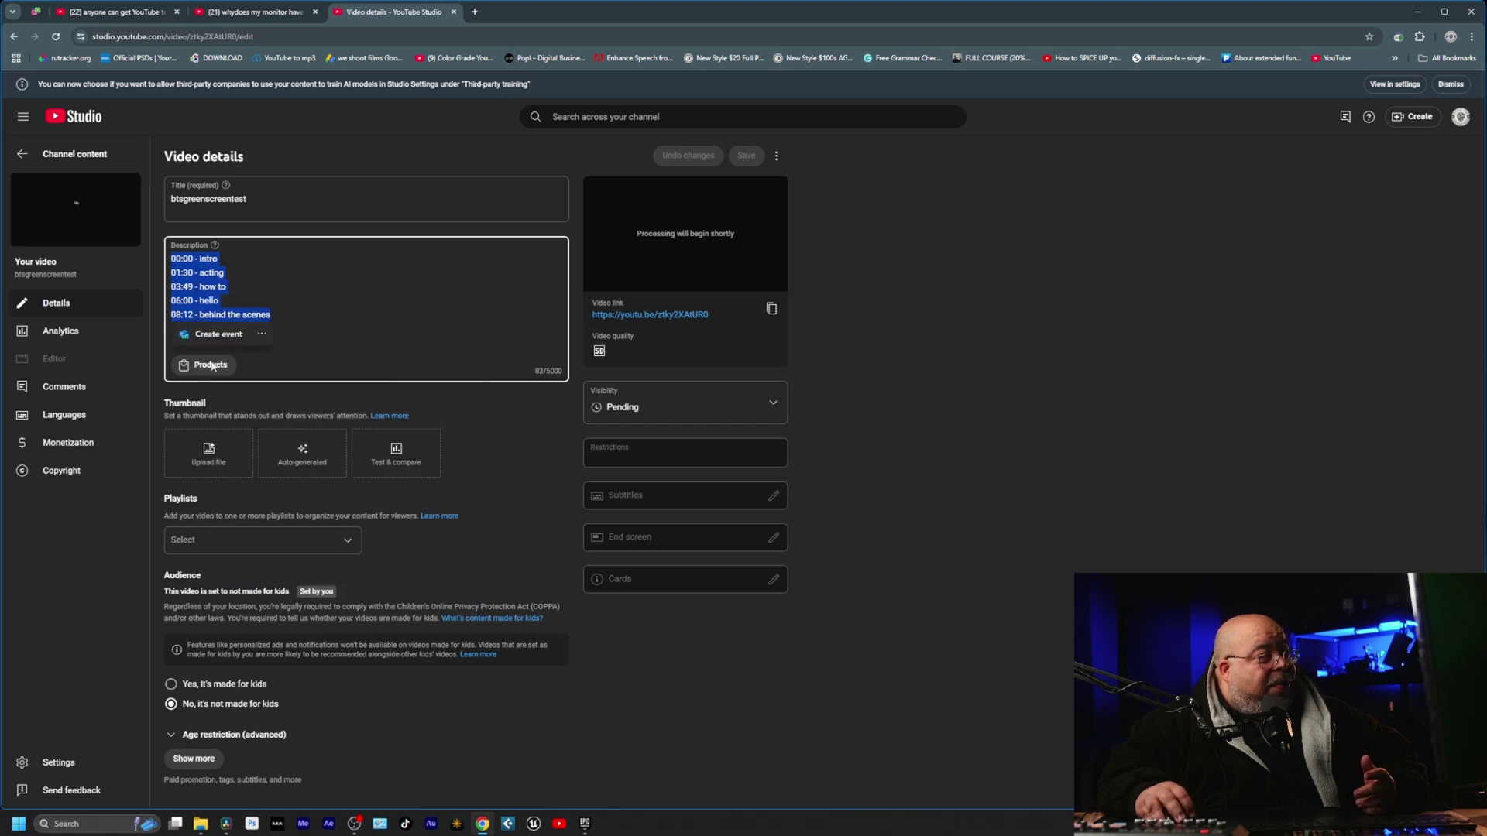
pyautogui.click(1413, 116)
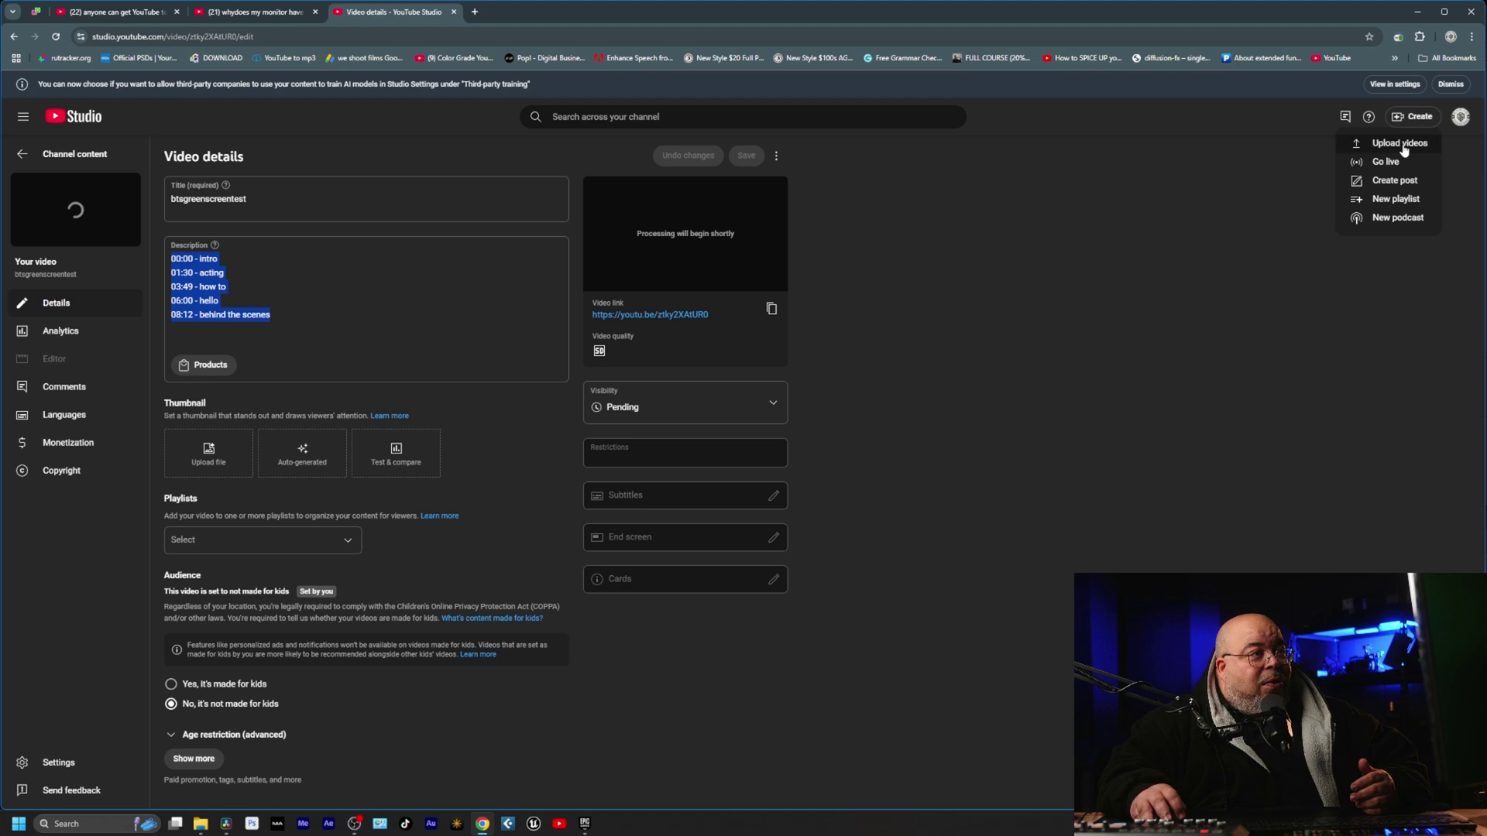
pyautogui.click(1399, 149)
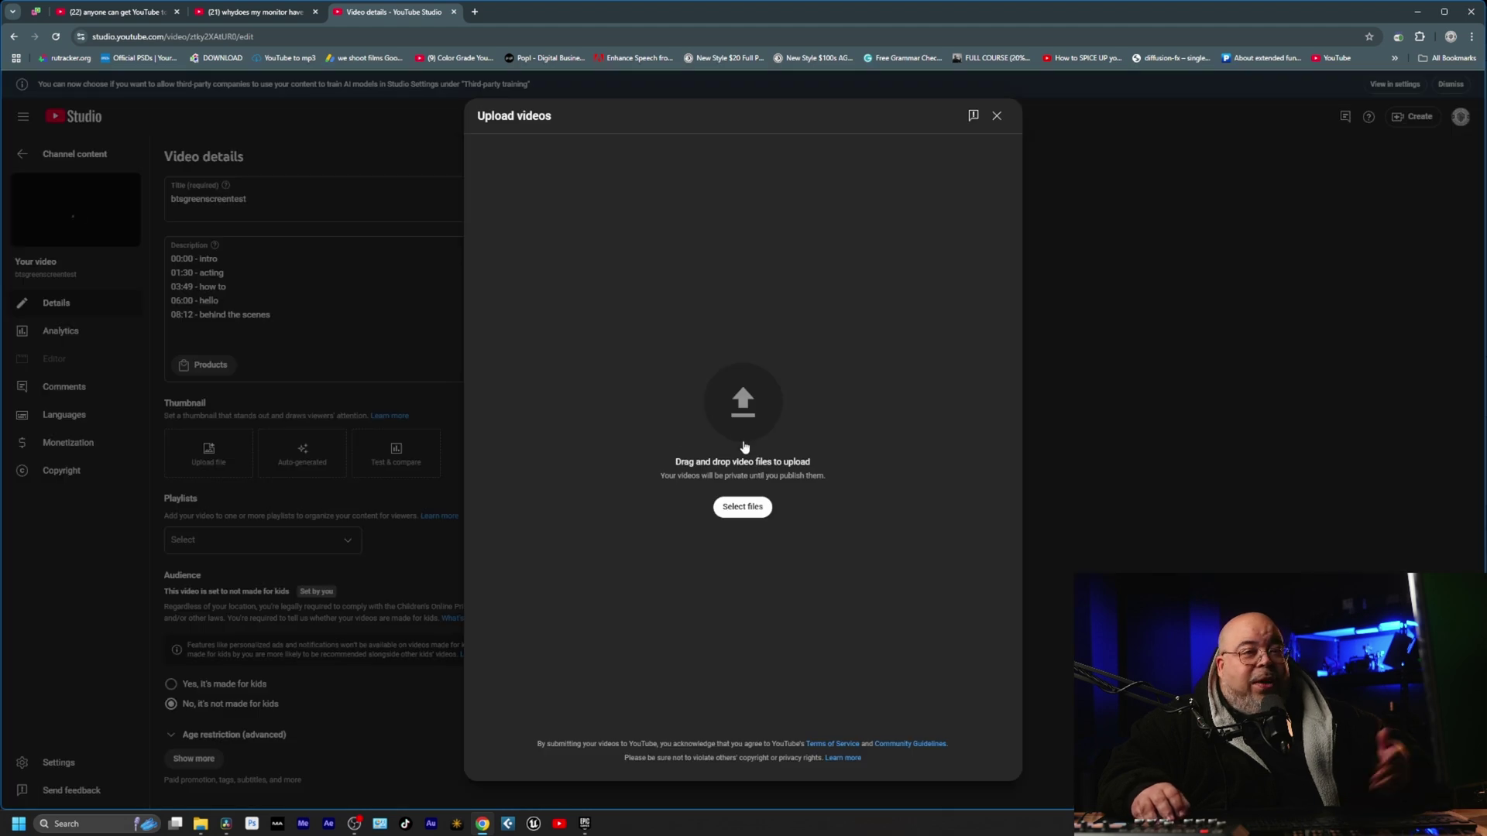
pyautogui.click(997, 116)
# Return to DaVinci Resolve and remove the uploading job from the render queue
pyautogui.click(1417, 11)
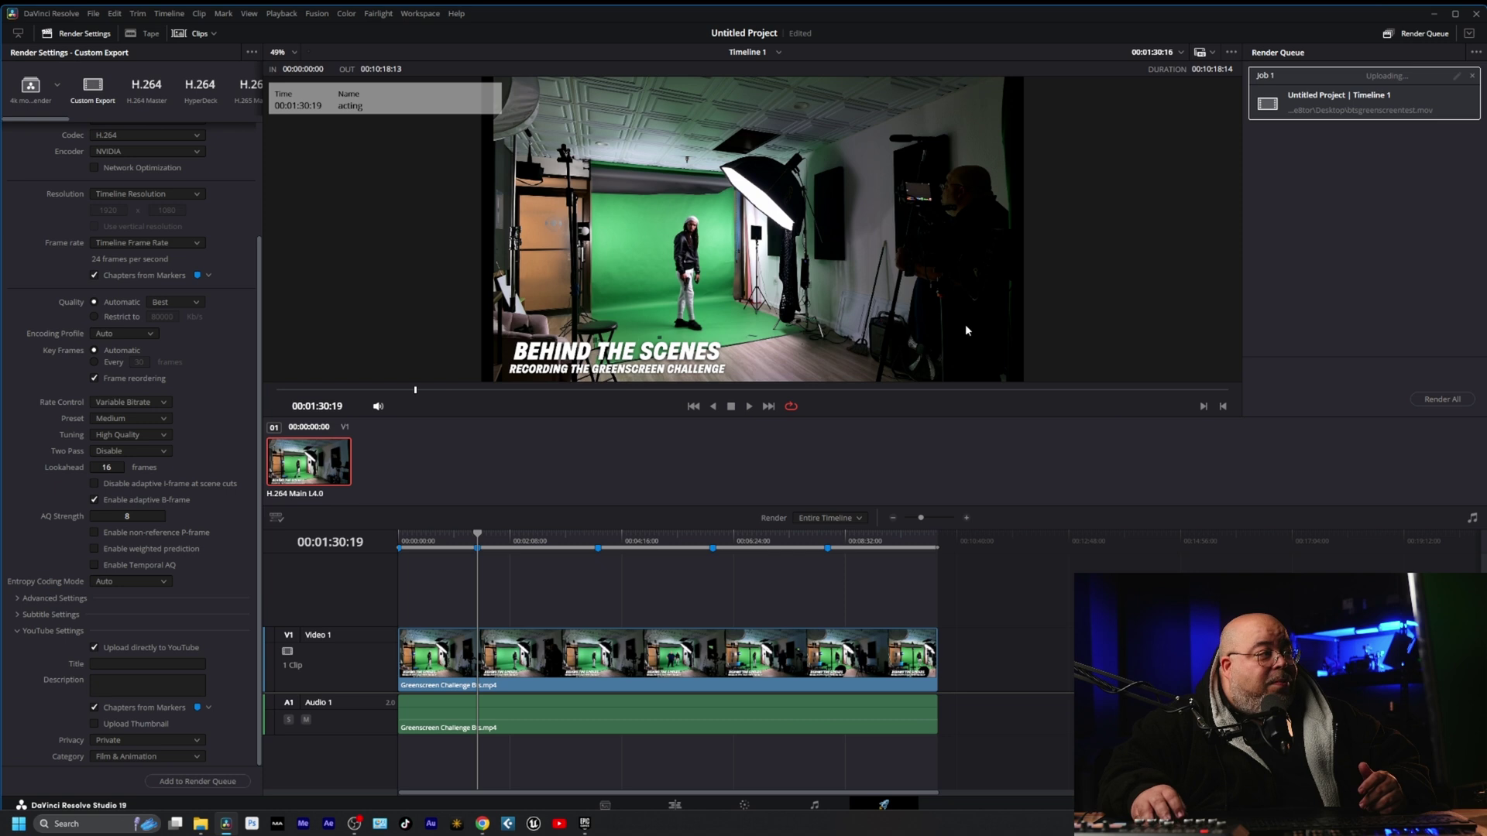
pyautogui.click(1472, 77)
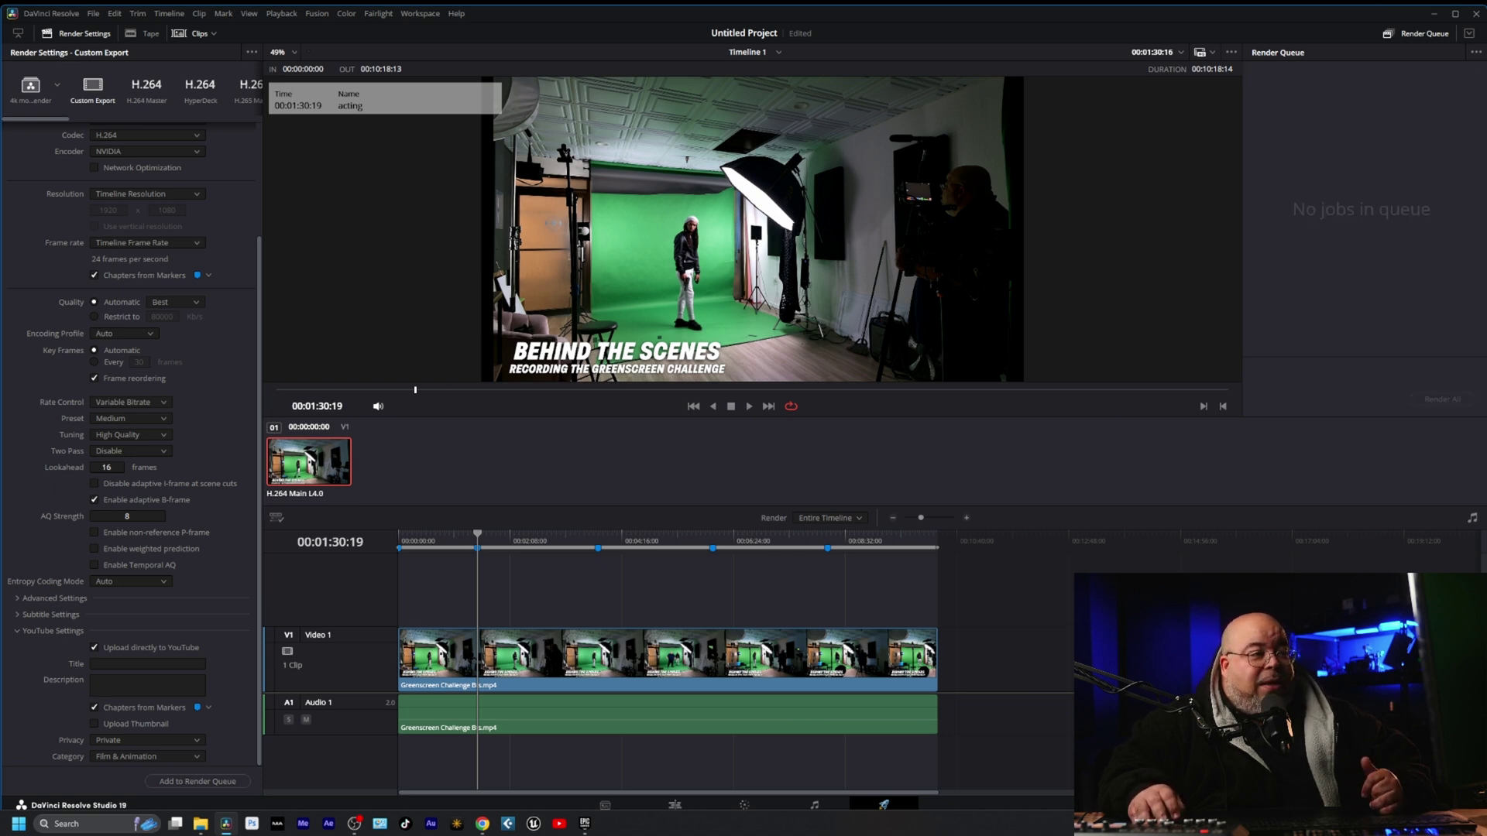